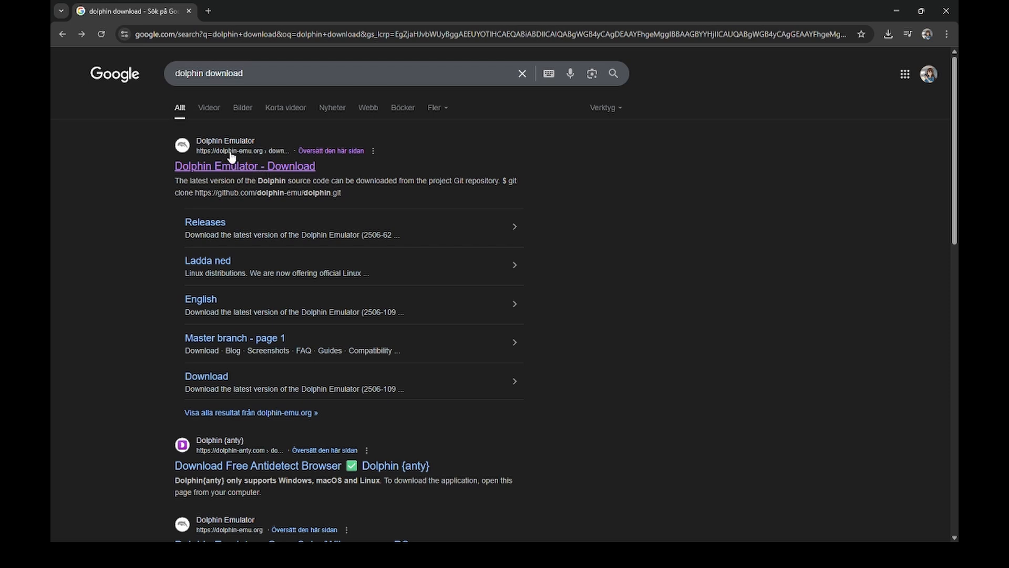
# Open the Dolphin Emulator download page and download the Windows x64 build of release 2506a.
pyautogui.click(227, 167)
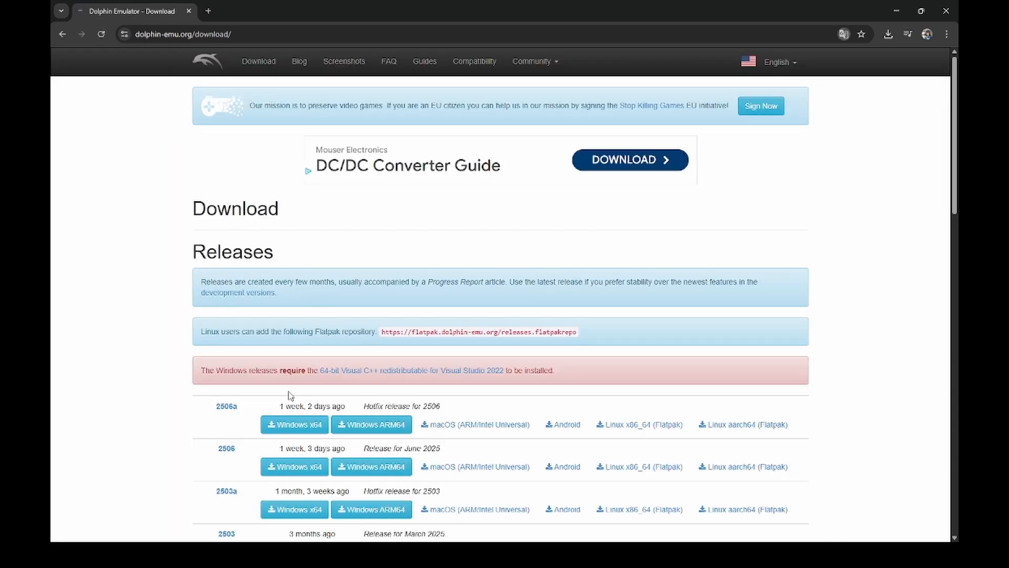
pyautogui.scroll(-1, 237, 373)
pyautogui.scroll(-4, 237, 372)
pyautogui.scroll(5, 228, 354)
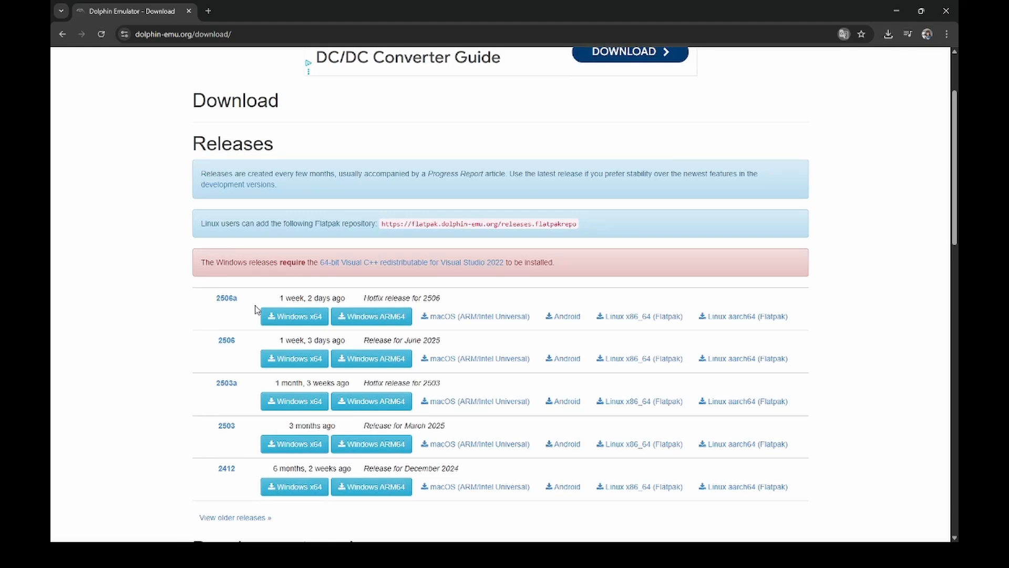
pyautogui.scroll(-1, 195, 116)
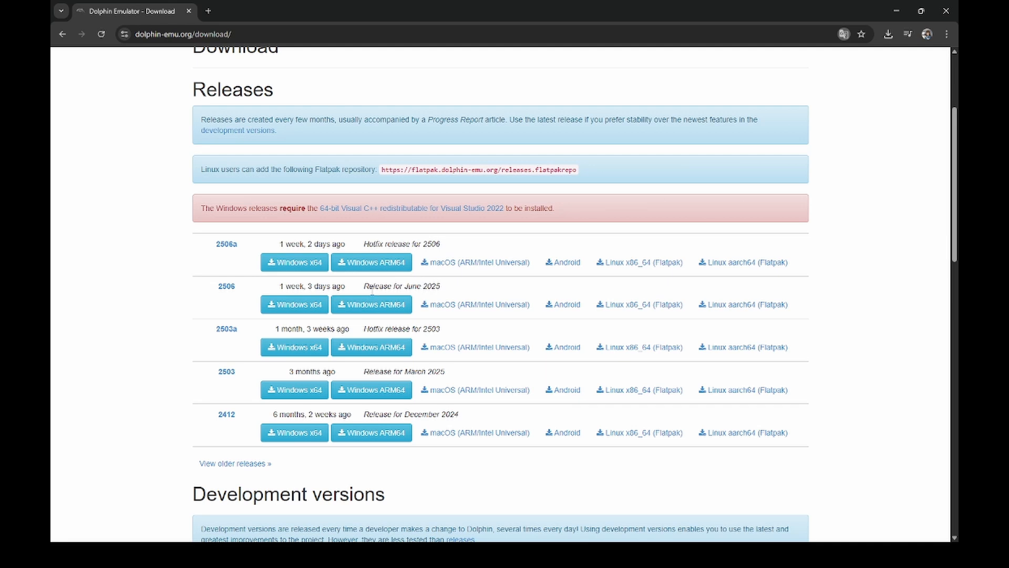
pyautogui.scroll(-3, 303, 282)
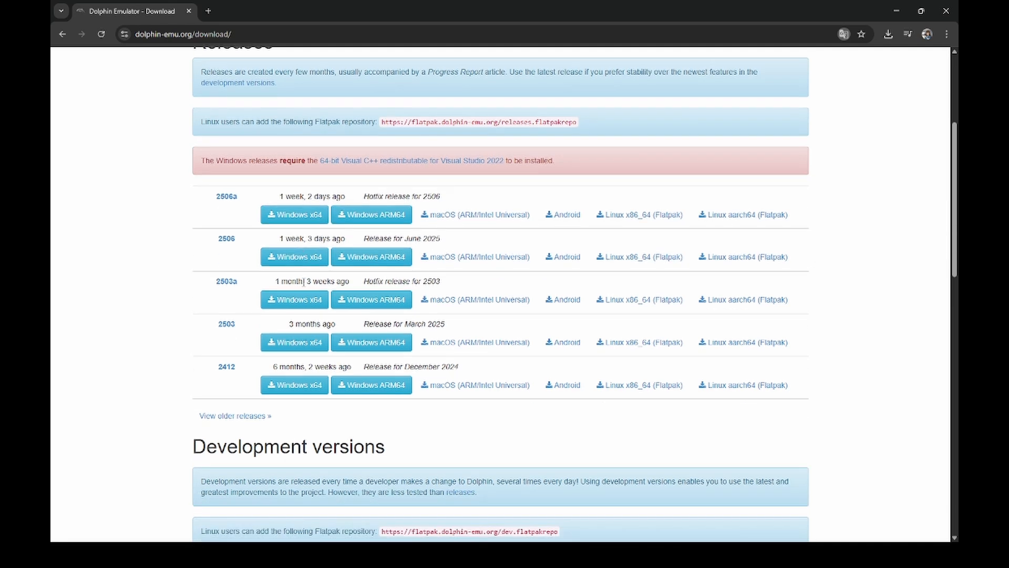
pyautogui.scroll(-2, 287, 353)
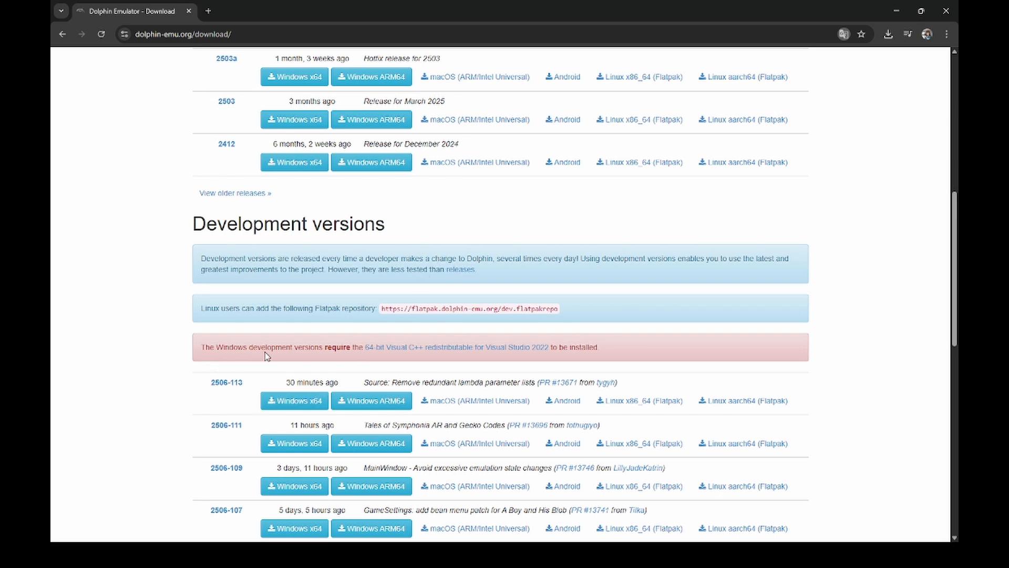
pyautogui.scroll(2, 280, 340)
pyautogui.scroll(2, 280, 341)
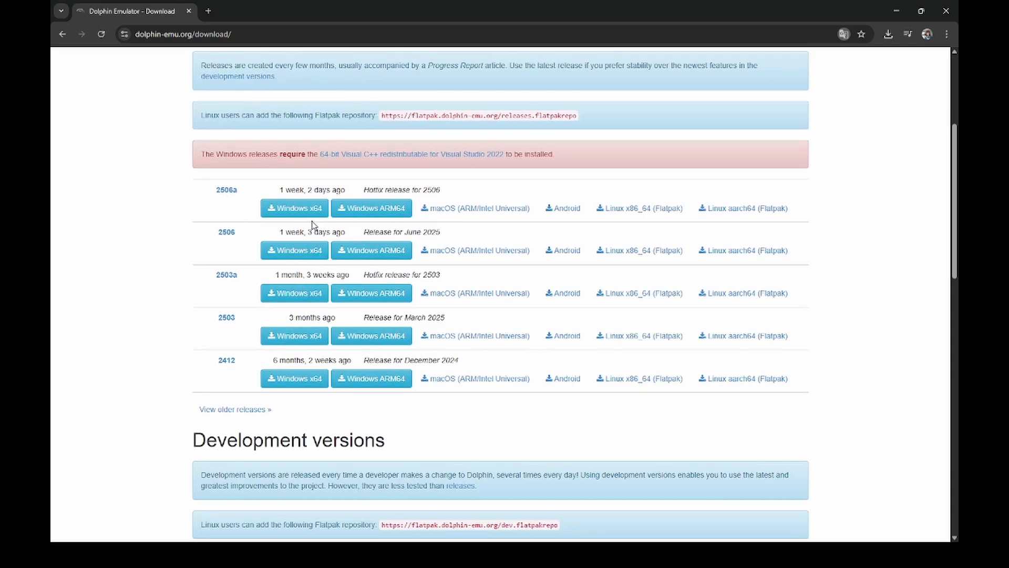
pyautogui.scroll(1, 313, 251)
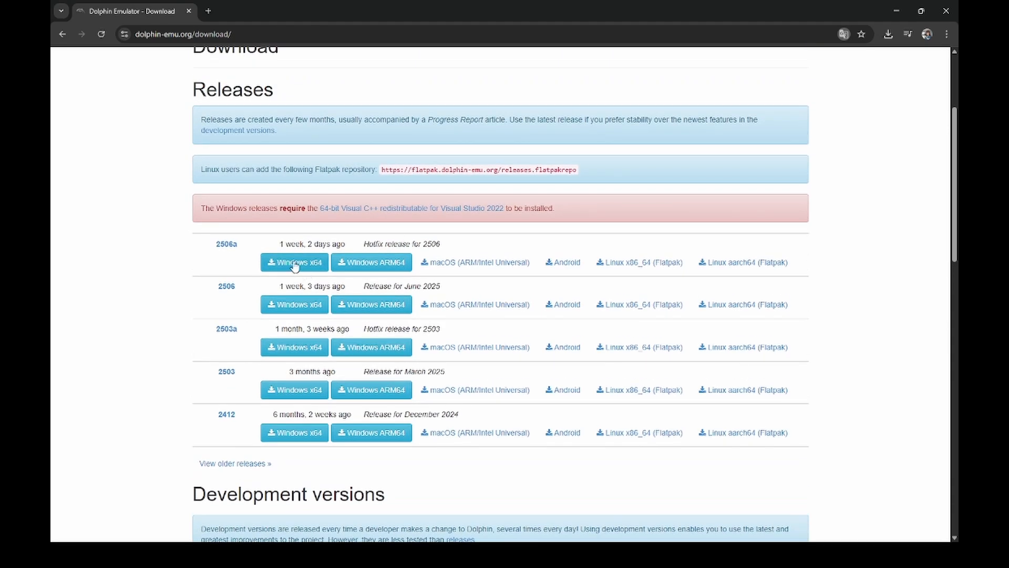
pyautogui.click(294, 263)
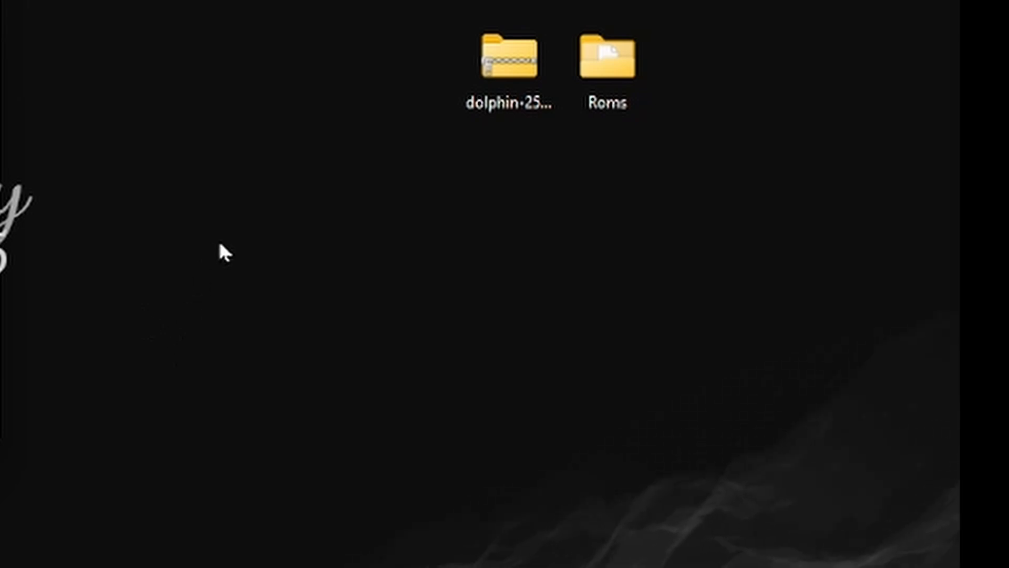
# Extract the downloaded Dolphin archive on the desktop with 7-Zip into its own dolphin-2506a-x64 folder.
pyautogui.rightClick(499, 69)
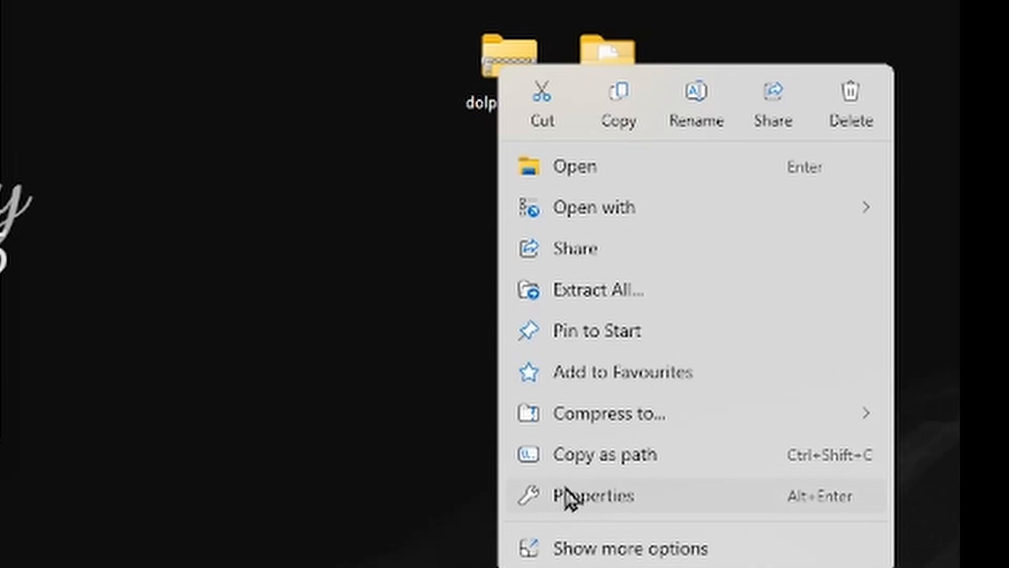
pyautogui.click(706, 549)
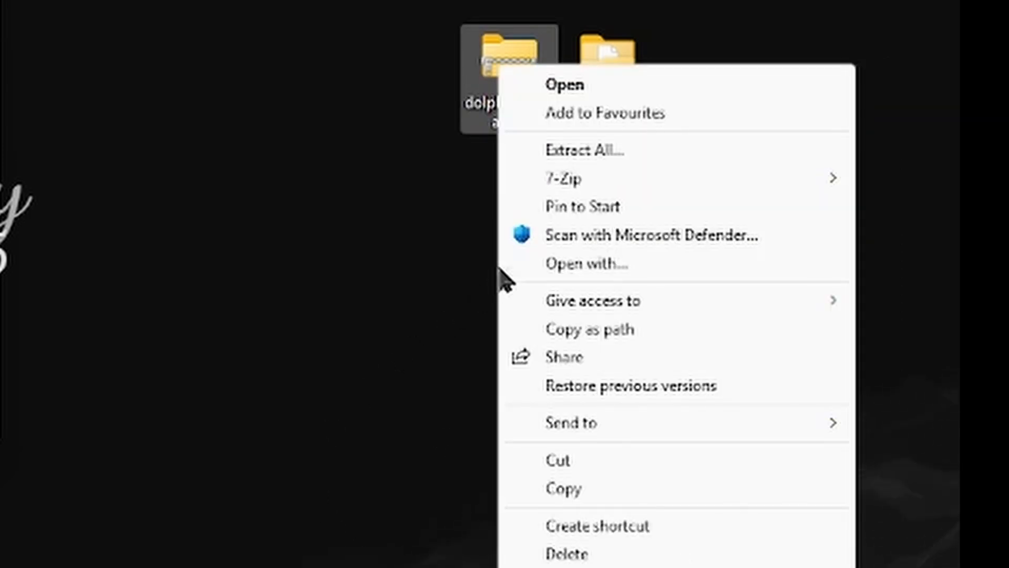
pyautogui.moveTo(649, 184)
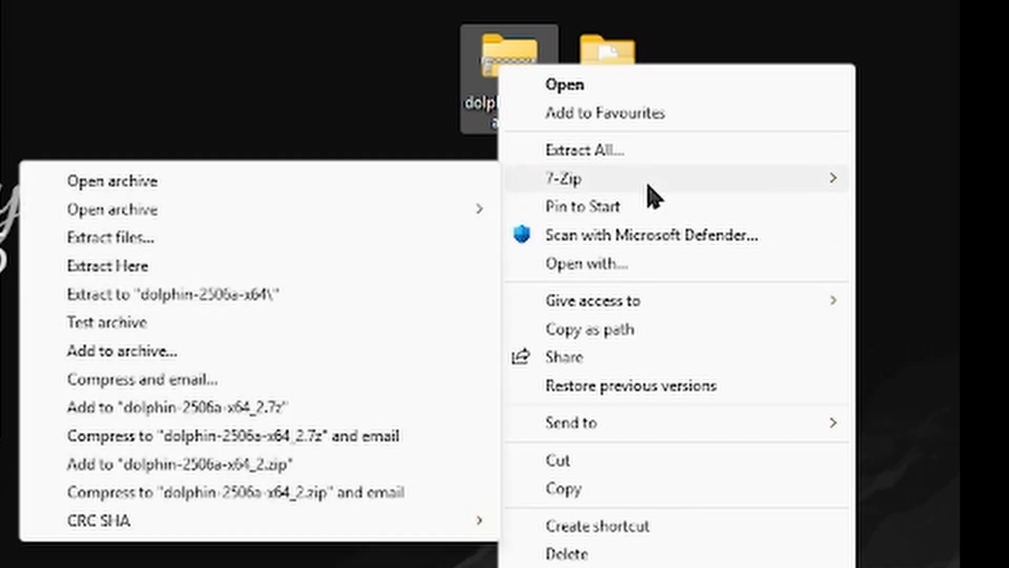
pyautogui.click(212, 296)
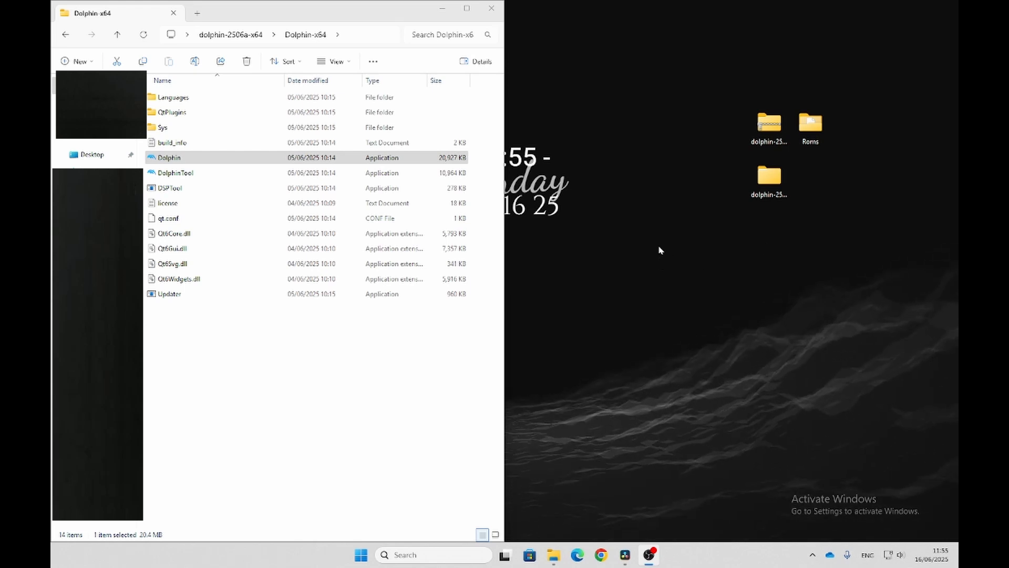
# Launch Dolphin from the extracted Dolphin-x64 folder and set the desktop's Roms folder as the games directory.
pyautogui.doubleClick(171, 158)
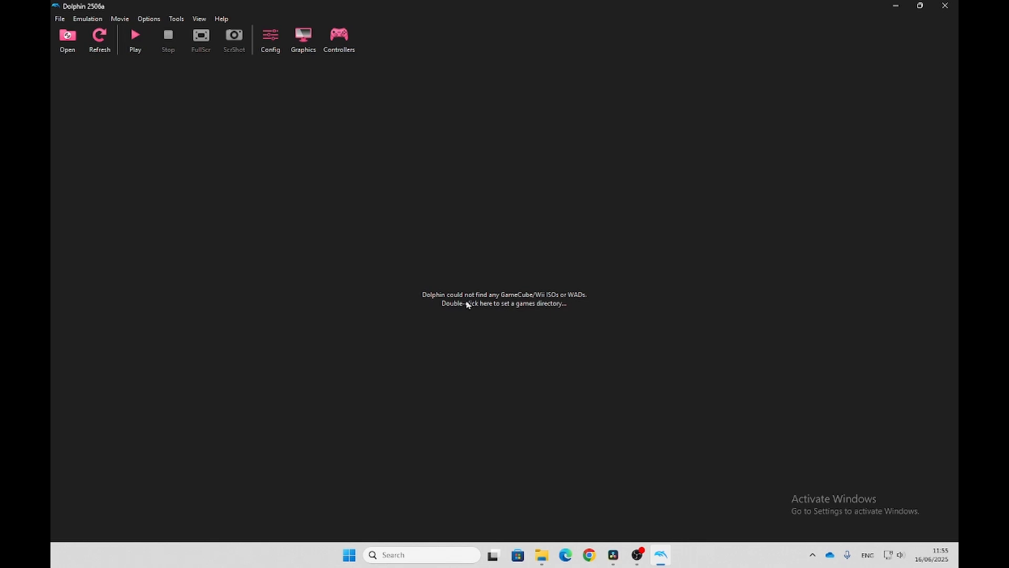
pyautogui.doubleClick(512, 311)
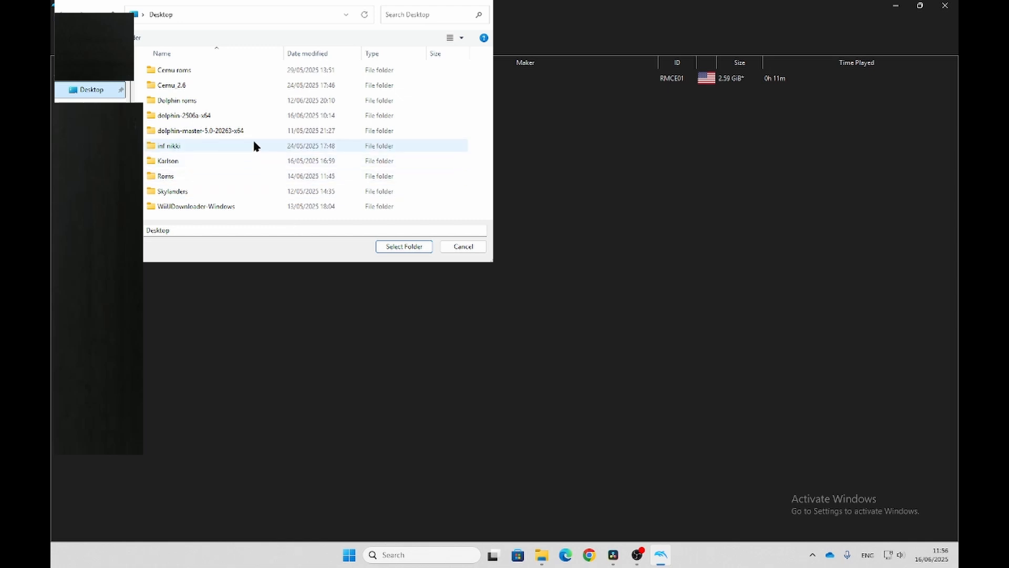
pyautogui.doubleClick(184, 177)
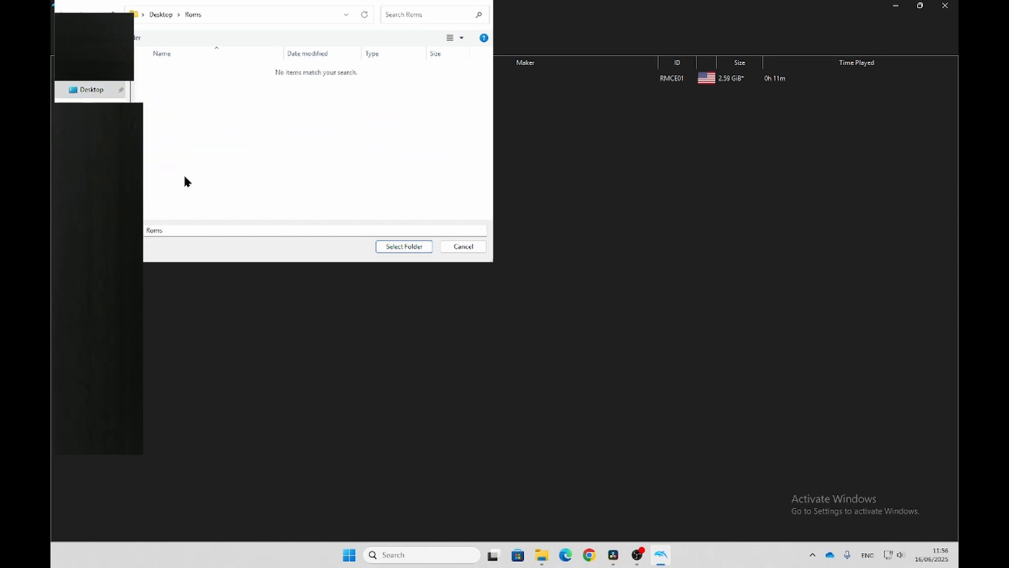
pyautogui.press('Return')
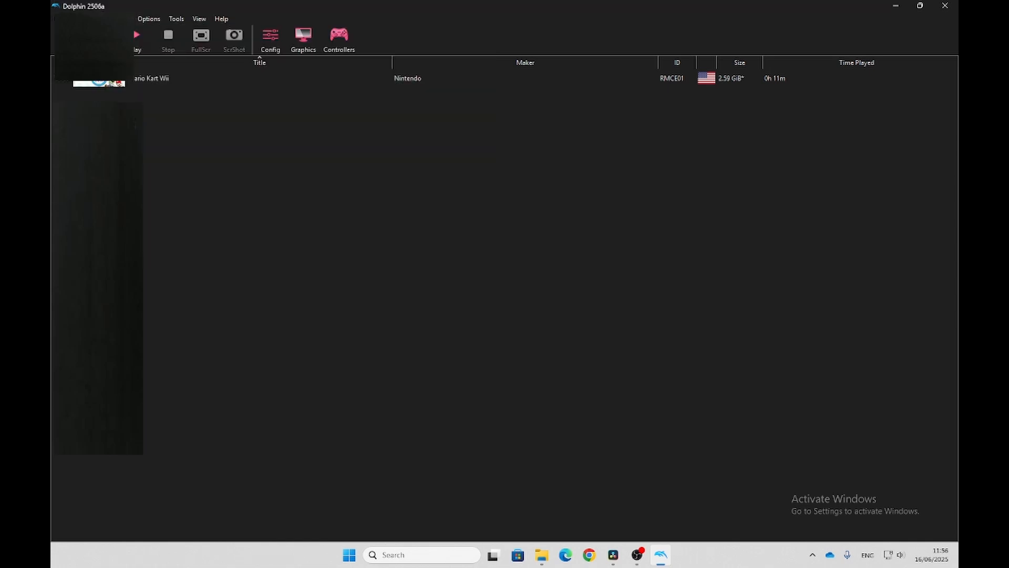
pyautogui.click(637, 555)
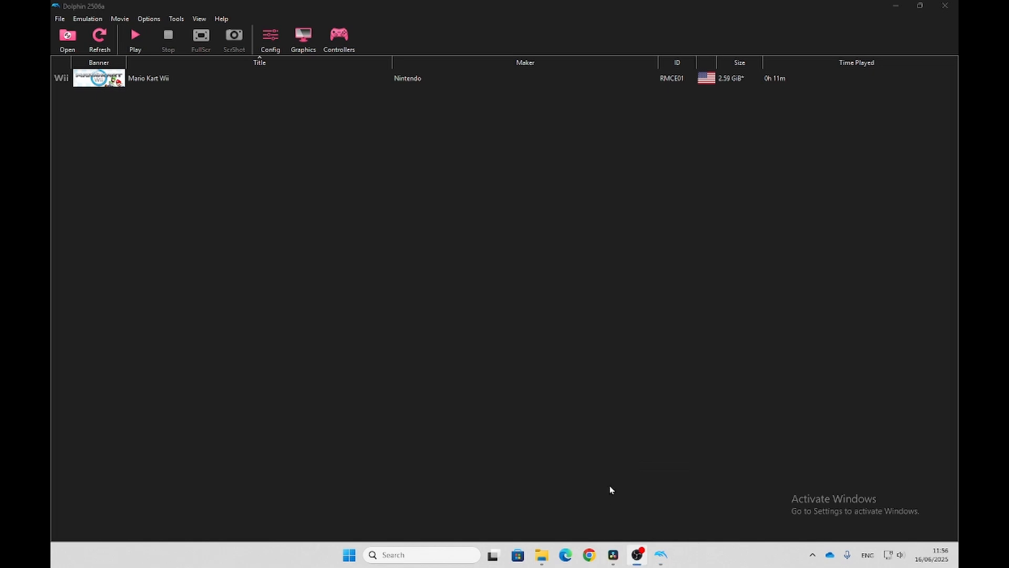
pyautogui.rightClick(495, 283)
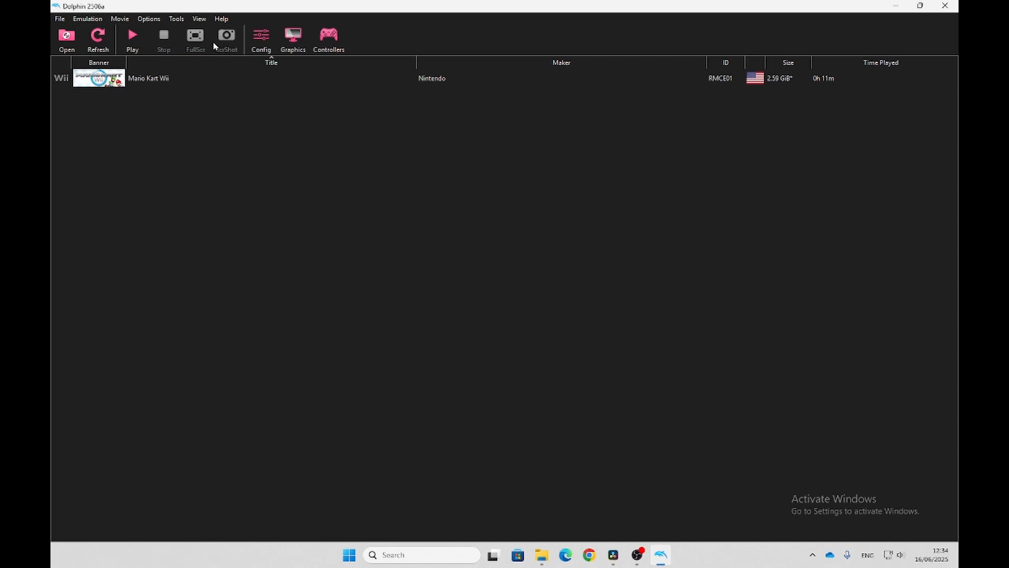
# Look at the display options for the game list, including Grid View and List View.
pyautogui.click(198, 20)
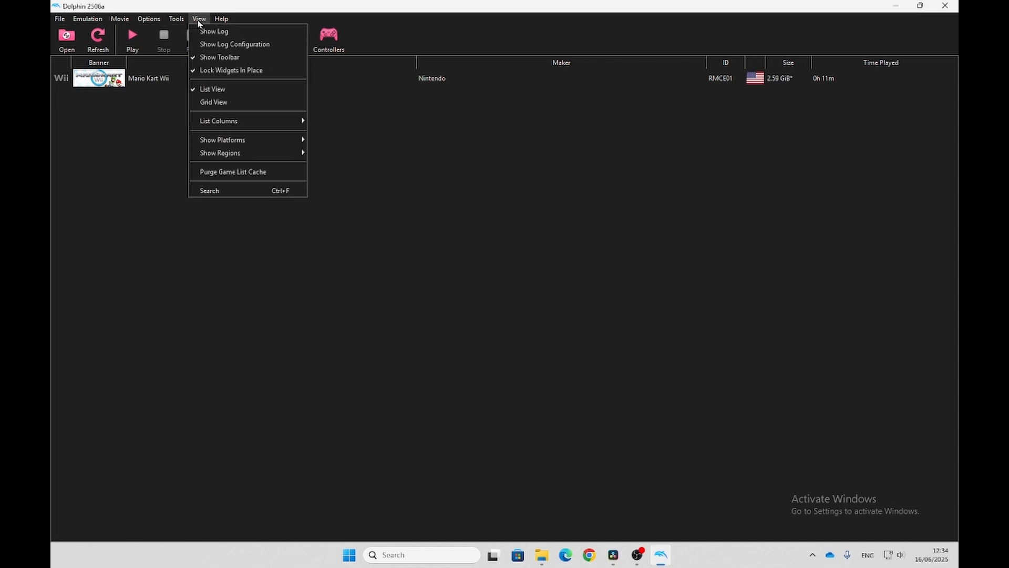
pyautogui.click(225, 101)
pyautogui.click(222, 91)
pyautogui.click(166, 258)
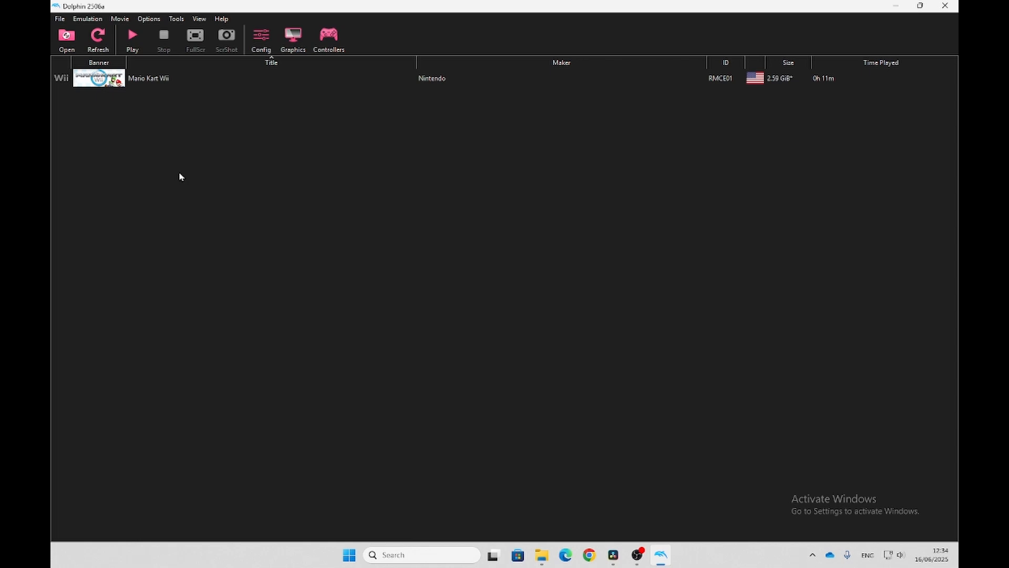
# Open the configuration settings and examine the General and Interface options, including the explanations for game cover downloads and theme.
pyautogui.click(269, 36)
pyautogui.click(377, 80)
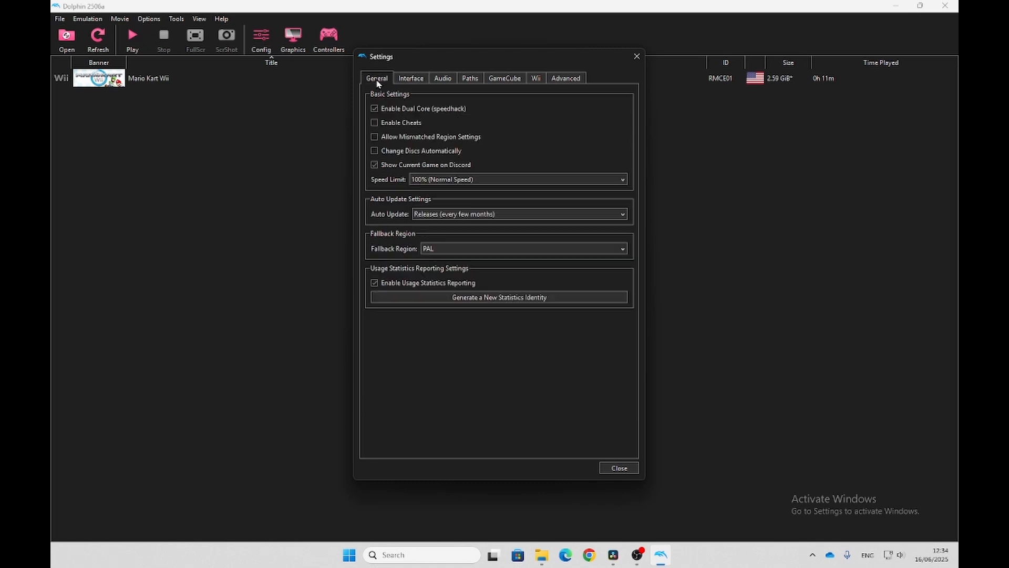
pyautogui.click(413, 80)
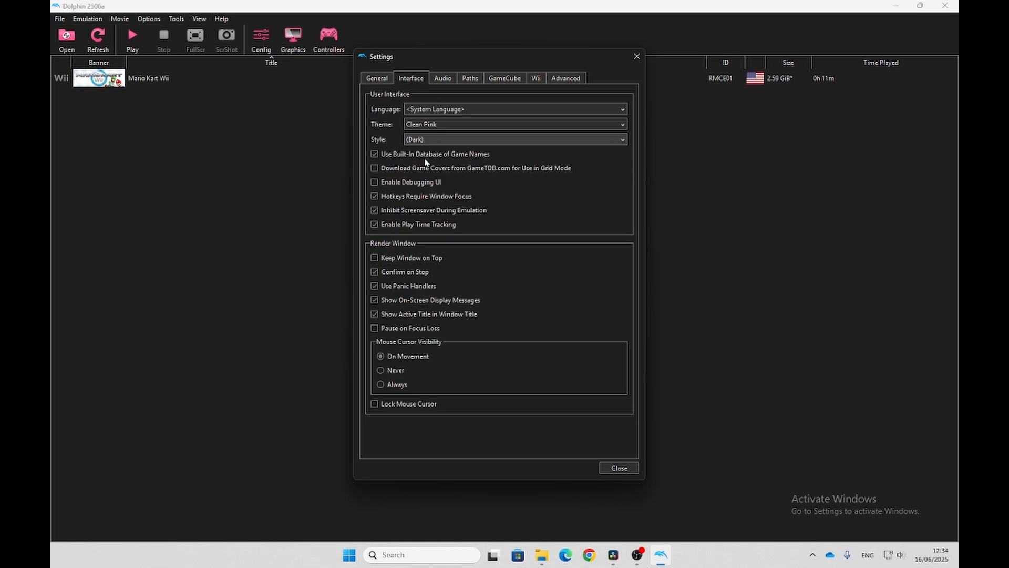
pyautogui.moveTo(390, 172)
pyautogui.moveTo(464, 170)
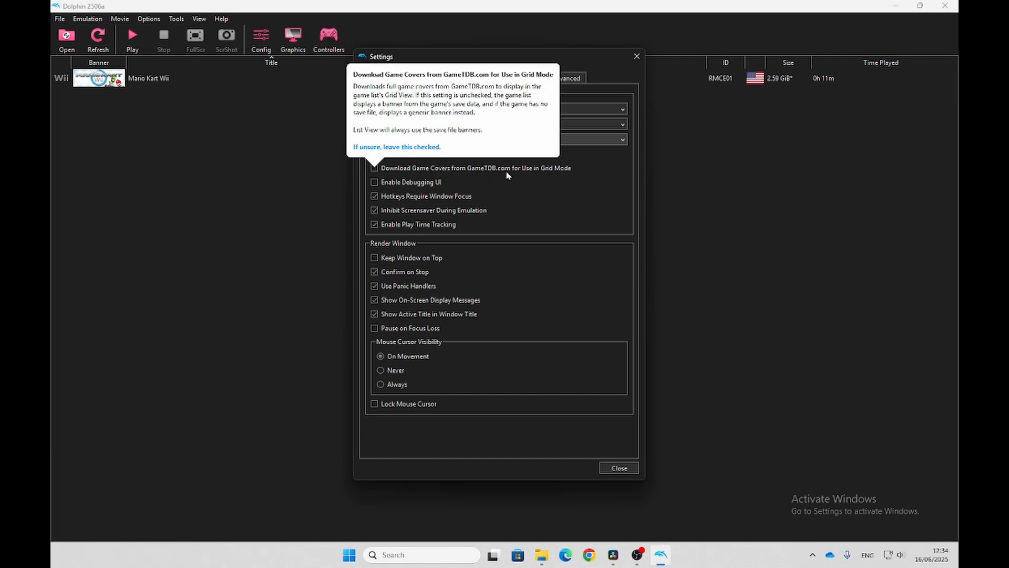
pyautogui.moveTo(408, 158)
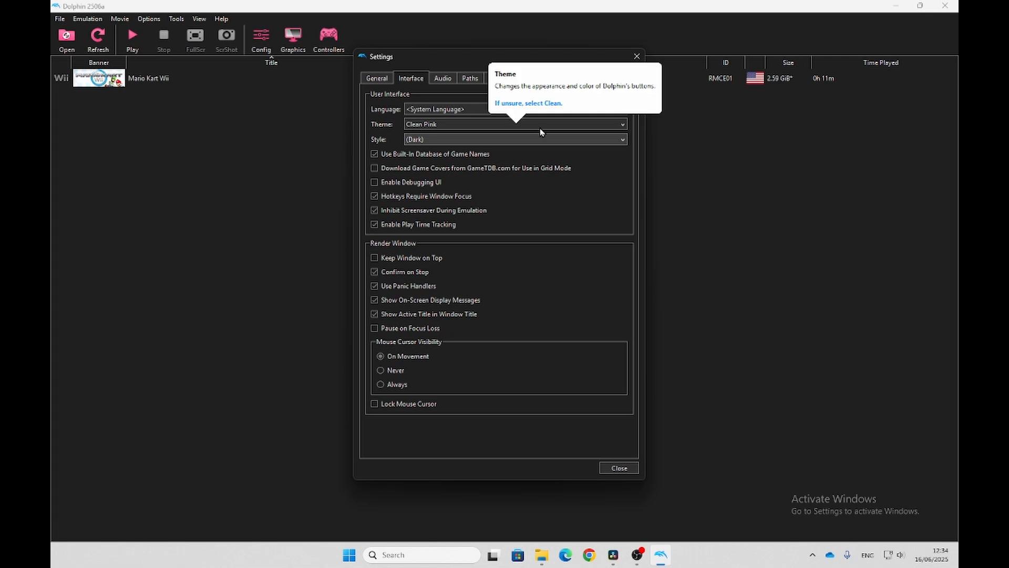
pyautogui.moveTo(488, 202)
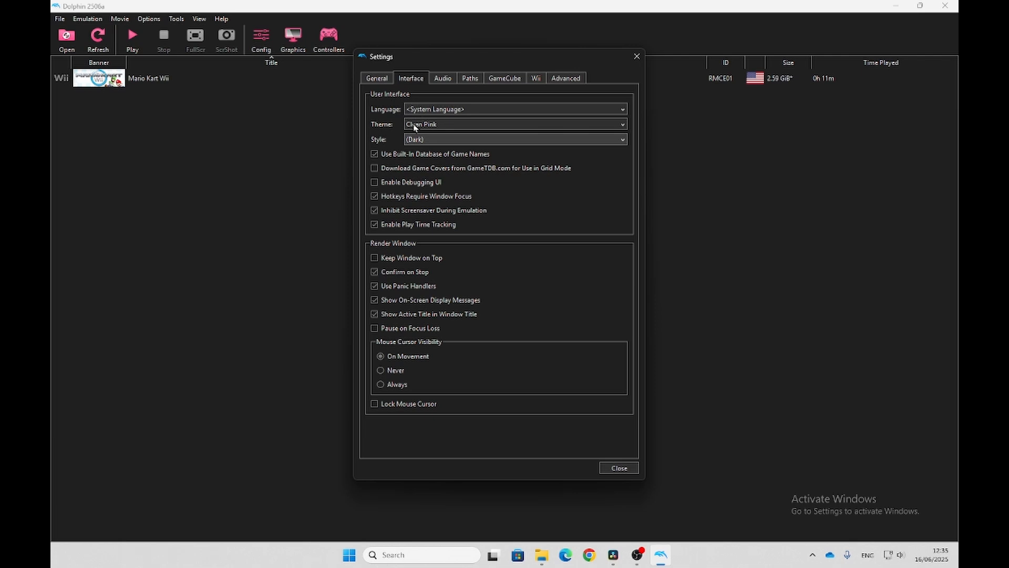
# Browse the available interface languages and keep <System Language> selected.
pyautogui.click(456, 111)
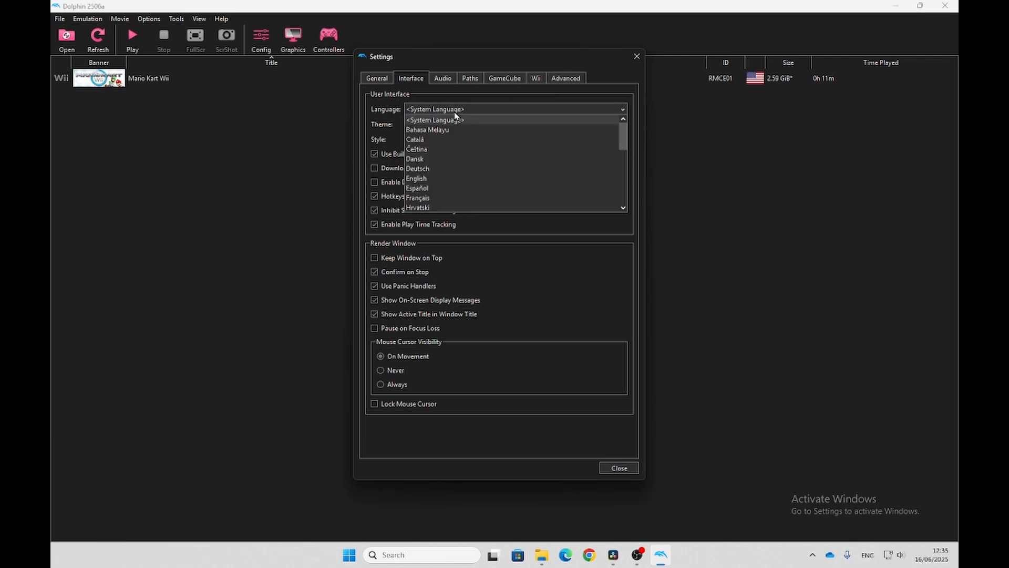
pyautogui.scroll(-4, 468, 194)
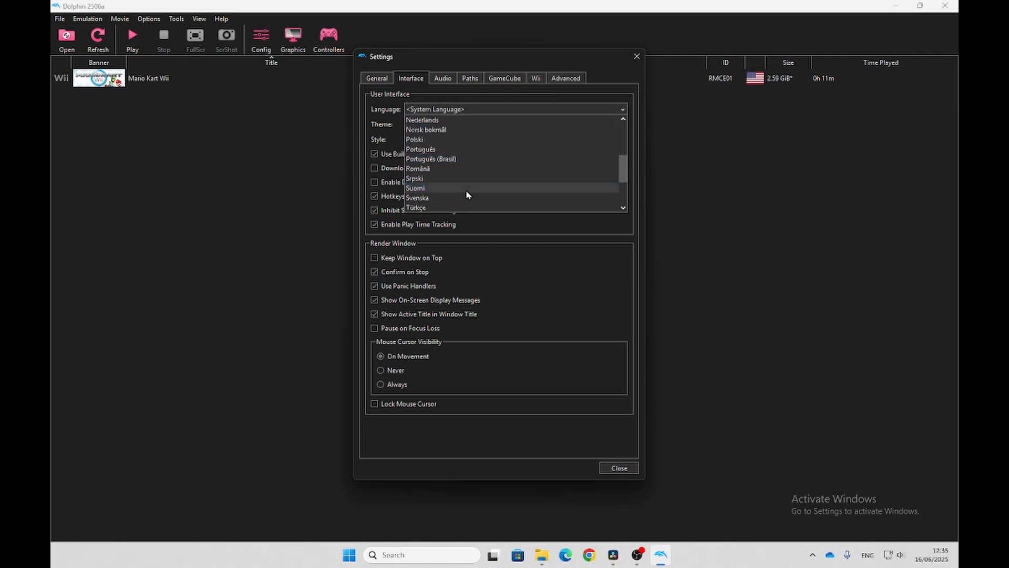
pyautogui.scroll(4, 465, 191)
pyautogui.click(445, 117)
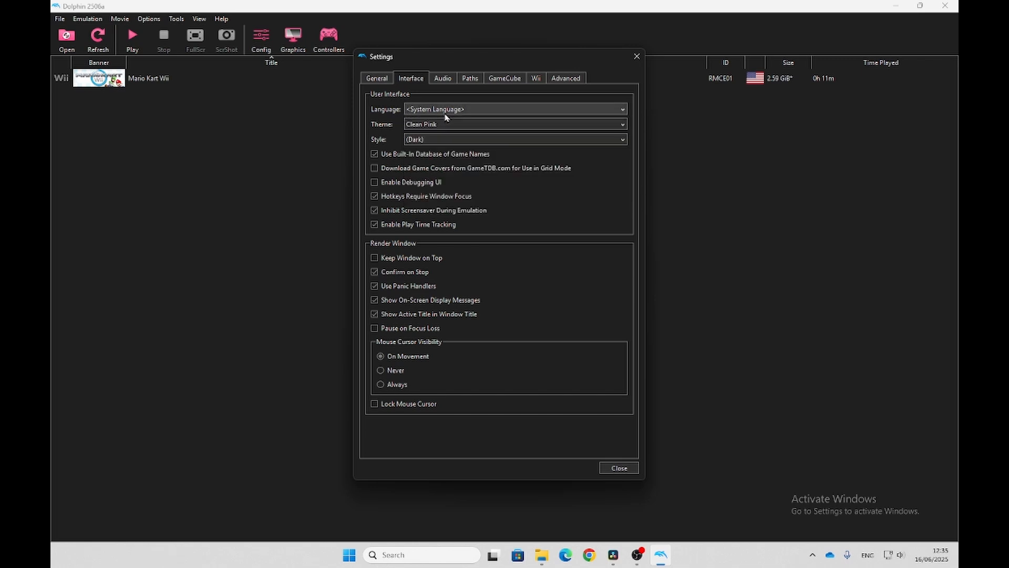
# Try the Clean Lite and Clean Emerald interface themes and return the theme to Clean Pink.
pyautogui.scroll(-1, 448, 123)
pyautogui.click(448, 124)
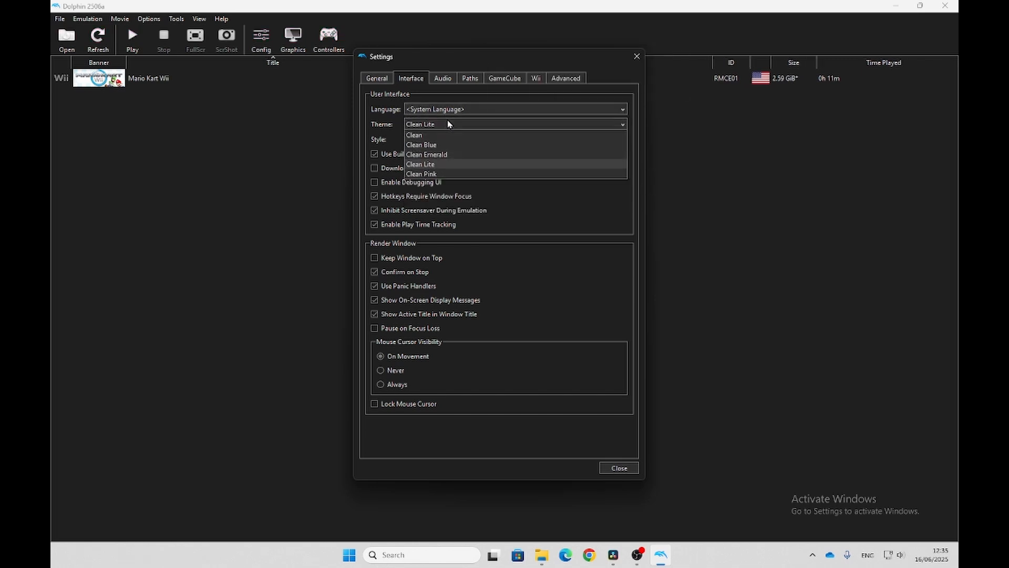
pyautogui.click(442, 174)
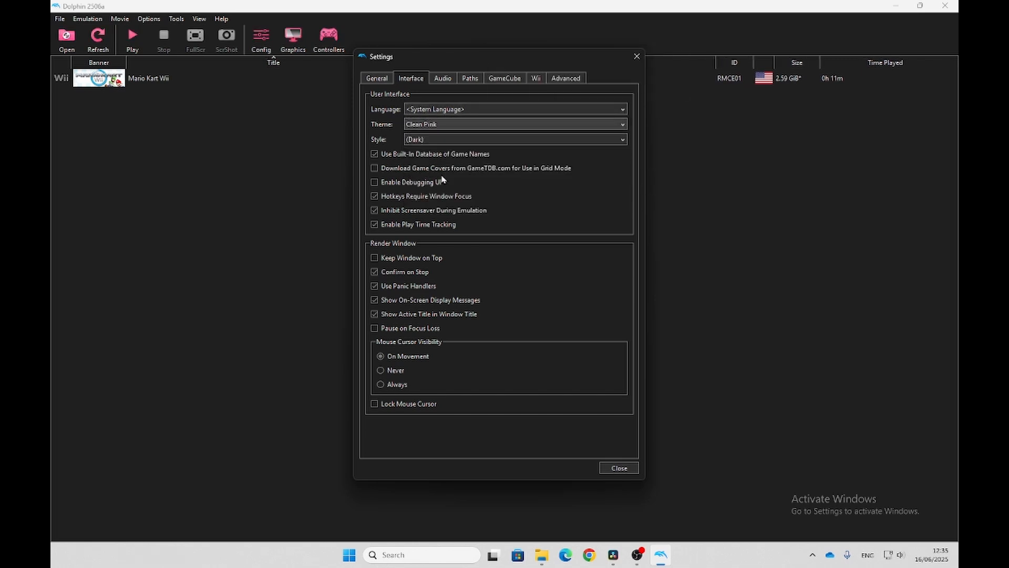
pyautogui.click(450, 124)
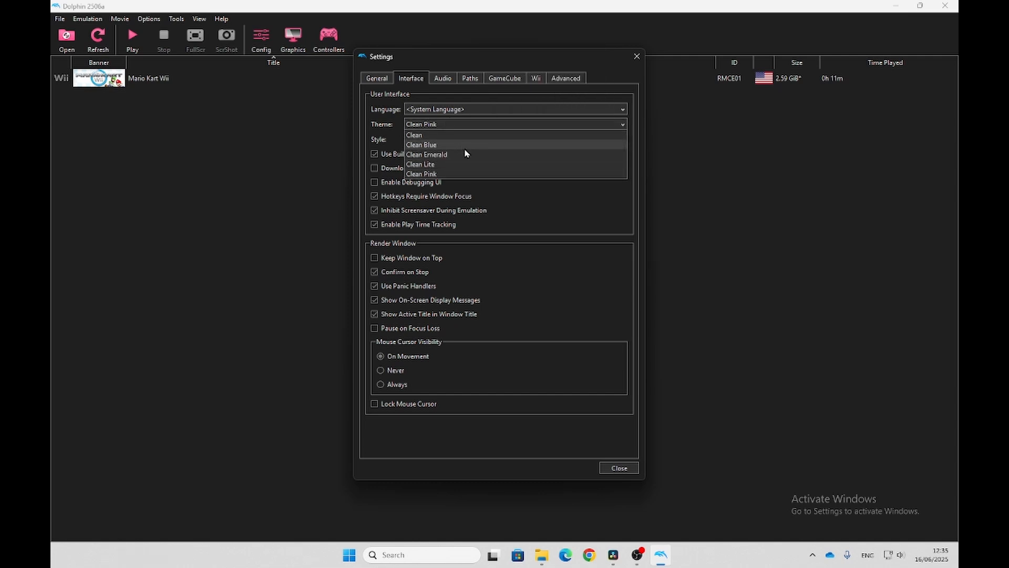
pyautogui.click(466, 154)
pyautogui.click(466, 125)
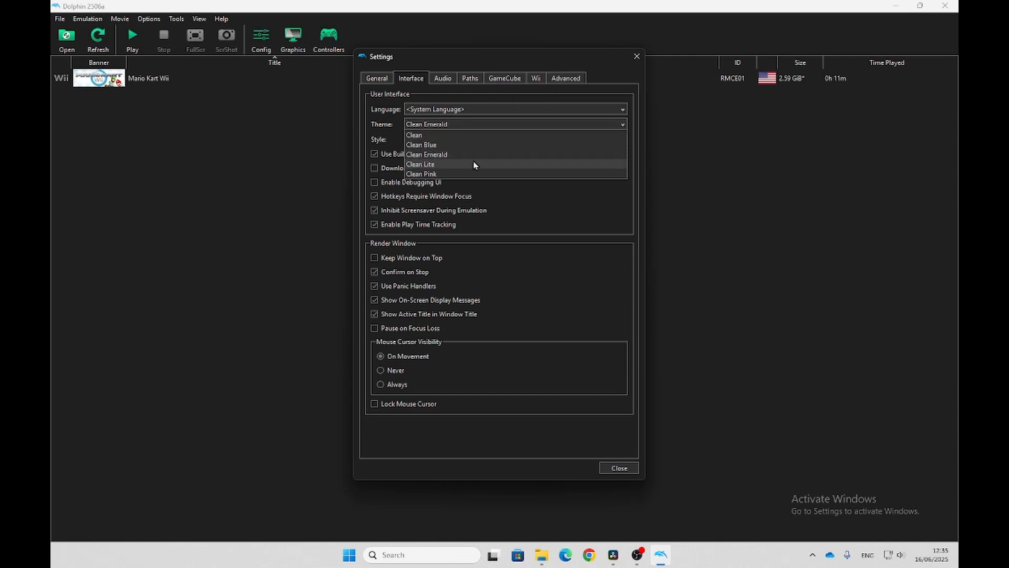
pyautogui.click(477, 174)
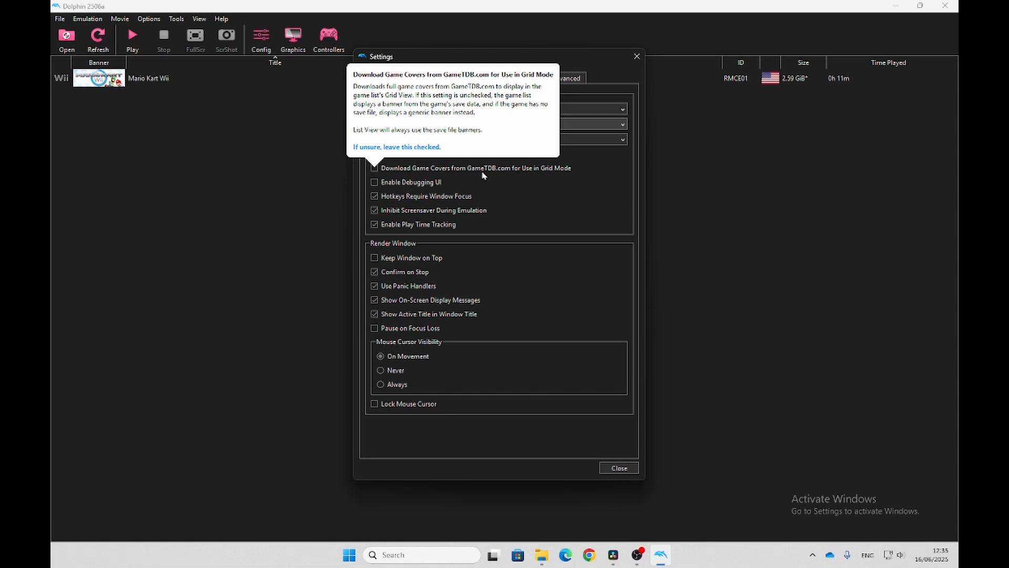
# Review the available interface styles and keep (Dark) selected.
pyautogui.click(489, 140)
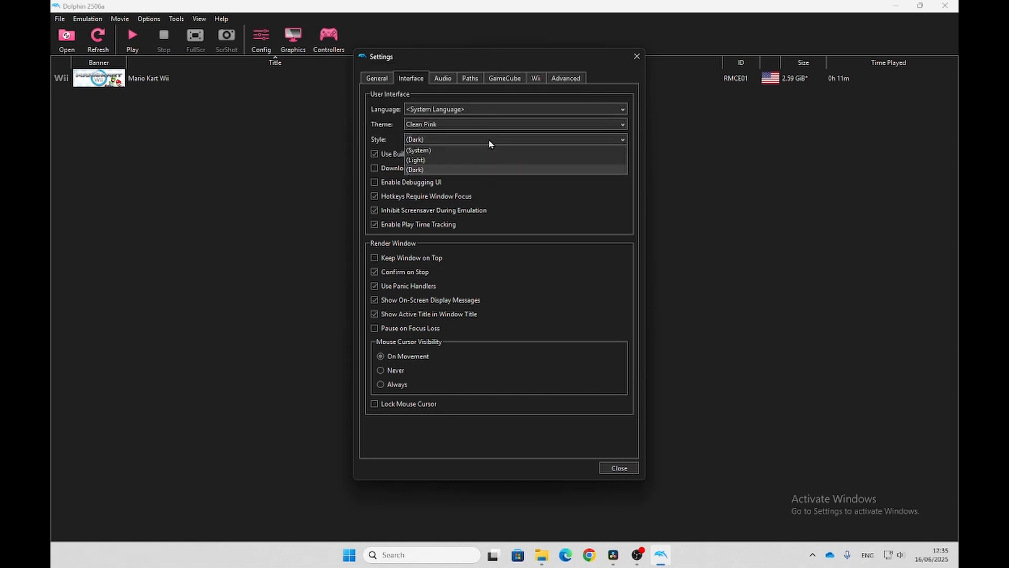
pyautogui.click(431, 140)
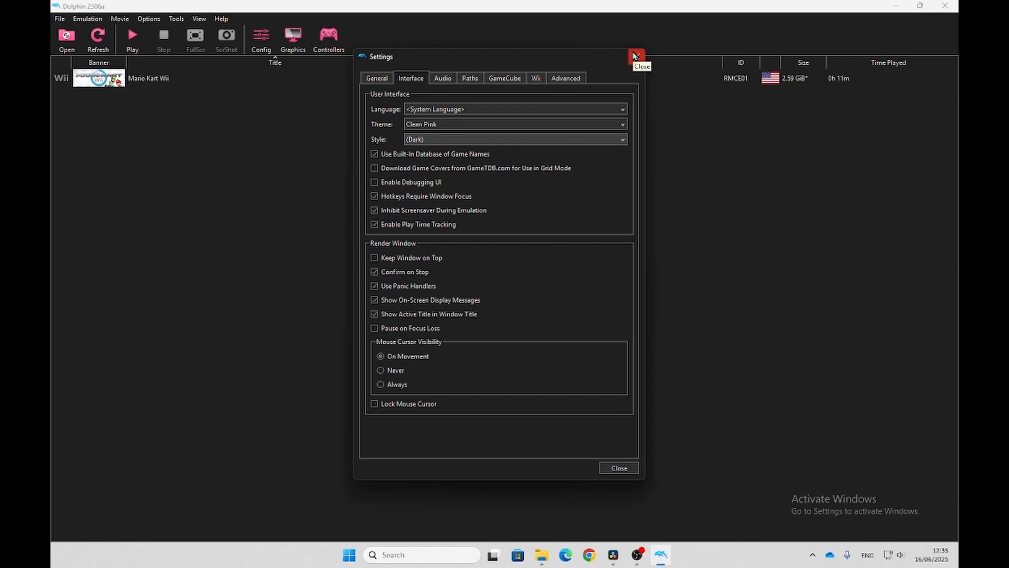
# Look through the Audio, Paths, GameCube and Interface settings and close the settings window.
pyautogui.click(441, 79)
pyautogui.click(470, 79)
pyautogui.click(504, 78)
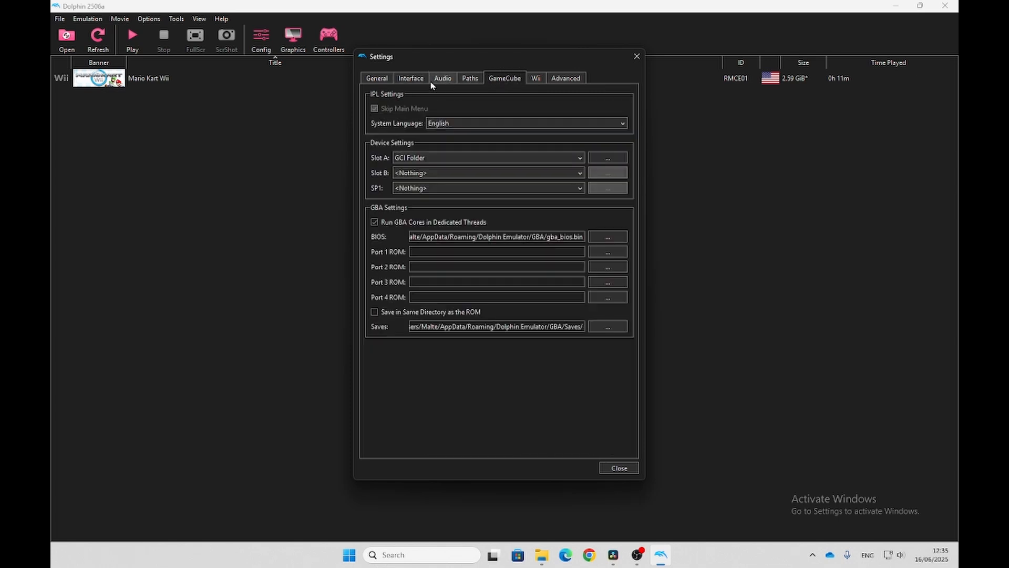
pyautogui.click(411, 78)
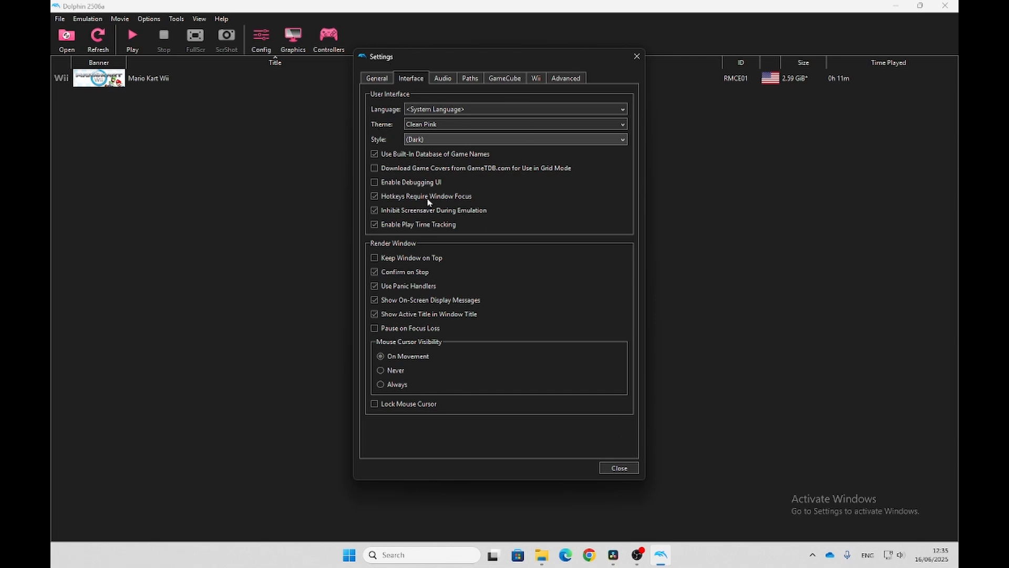
pyautogui.click(630, 467)
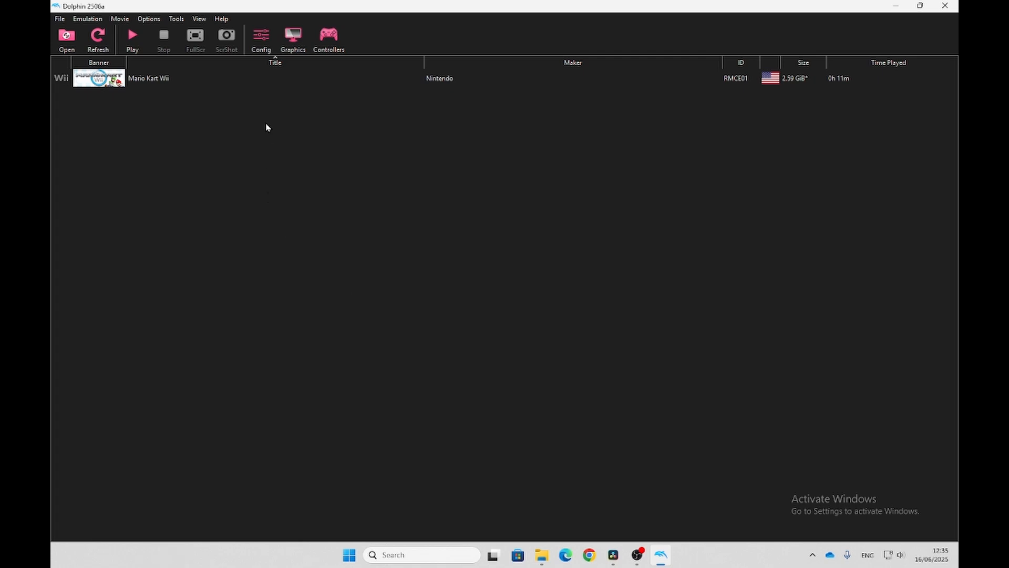
# Open the graphics configuration's General options and review the available backends, keeping Vulkan selected.
pyautogui.click(293, 35)
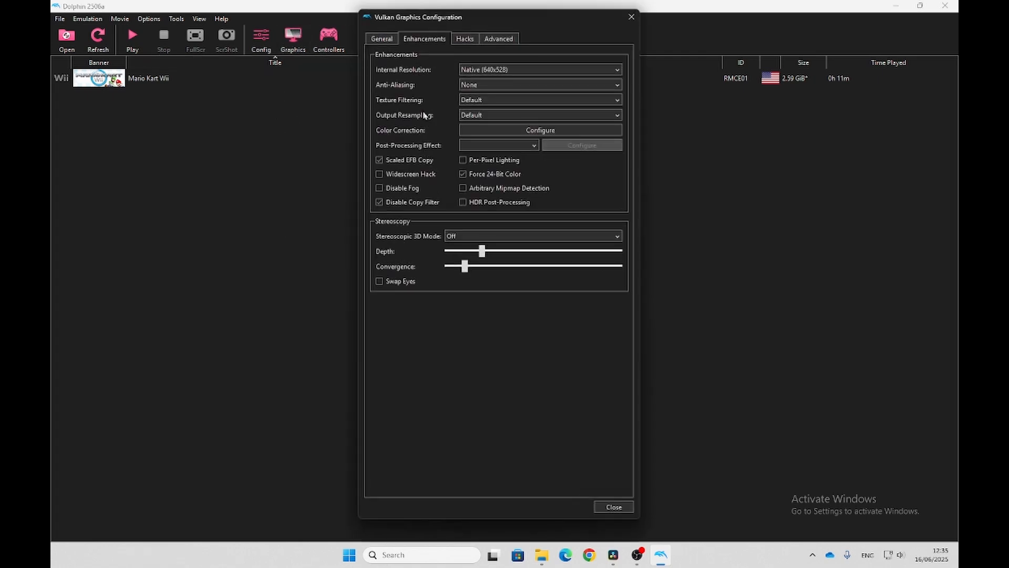
pyautogui.click(380, 40)
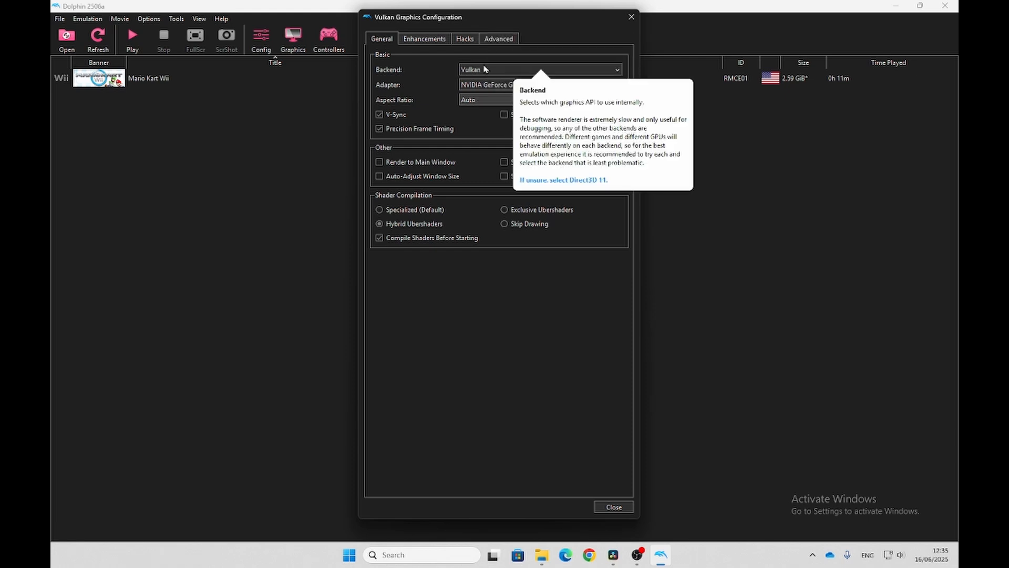
pyautogui.click(484, 69)
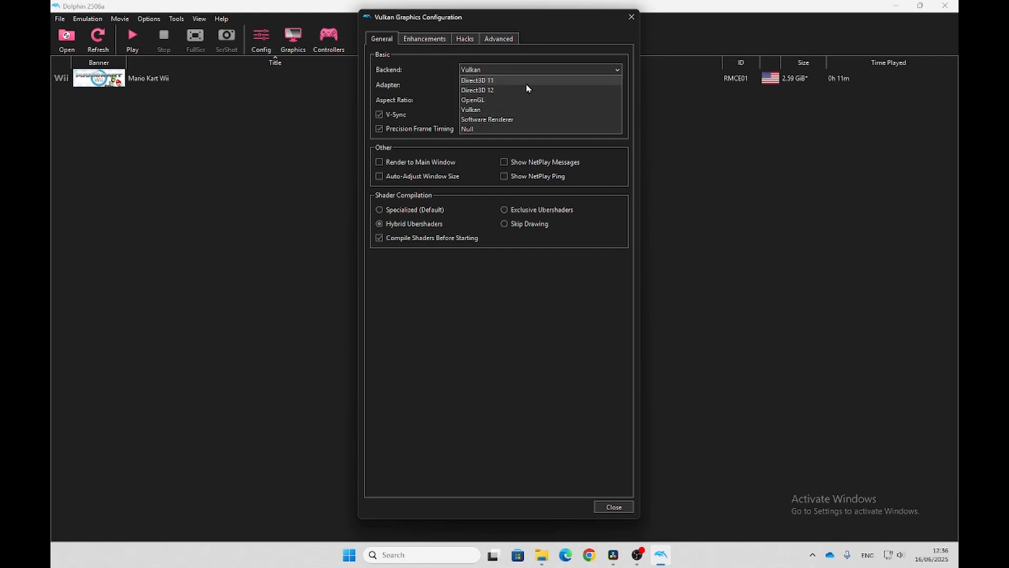
pyautogui.click(559, 263)
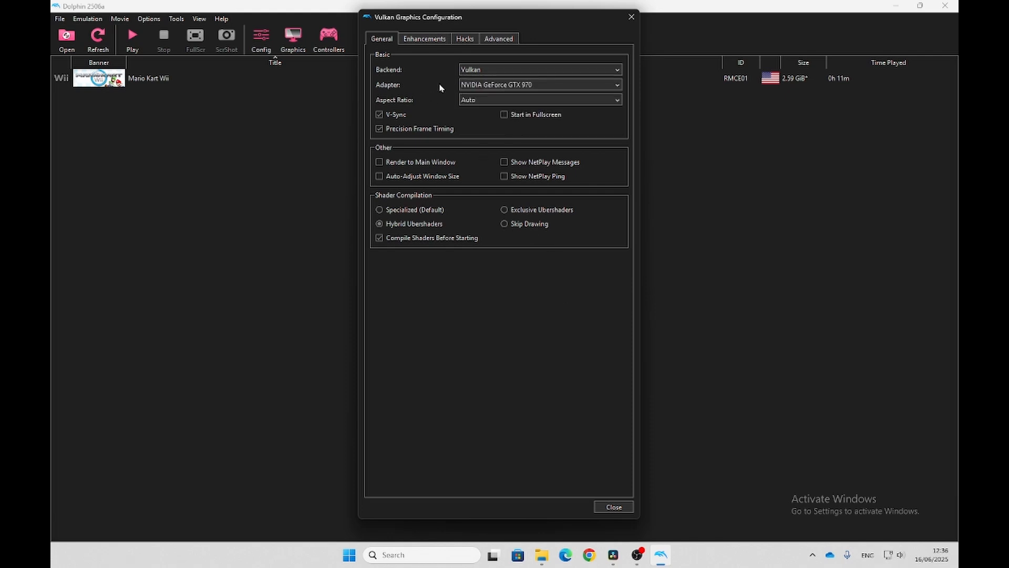
# Review the adapter and aspect ratio choices, keeping NVIDIA GeForce GTX 970 and Auto, and examine the fullscreen and shader compilation options.
pyautogui.click(464, 85)
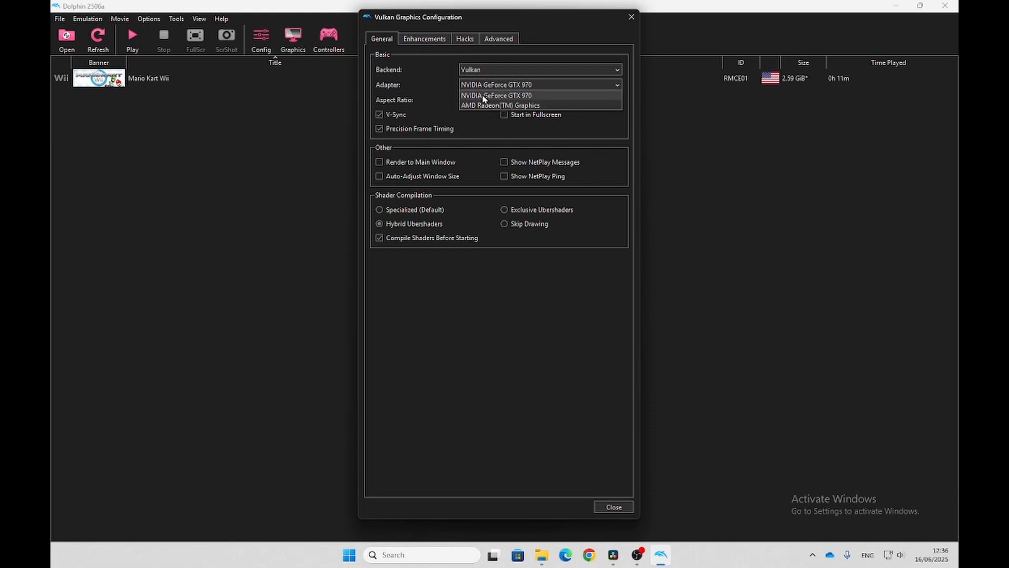
pyautogui.click(529, 94)
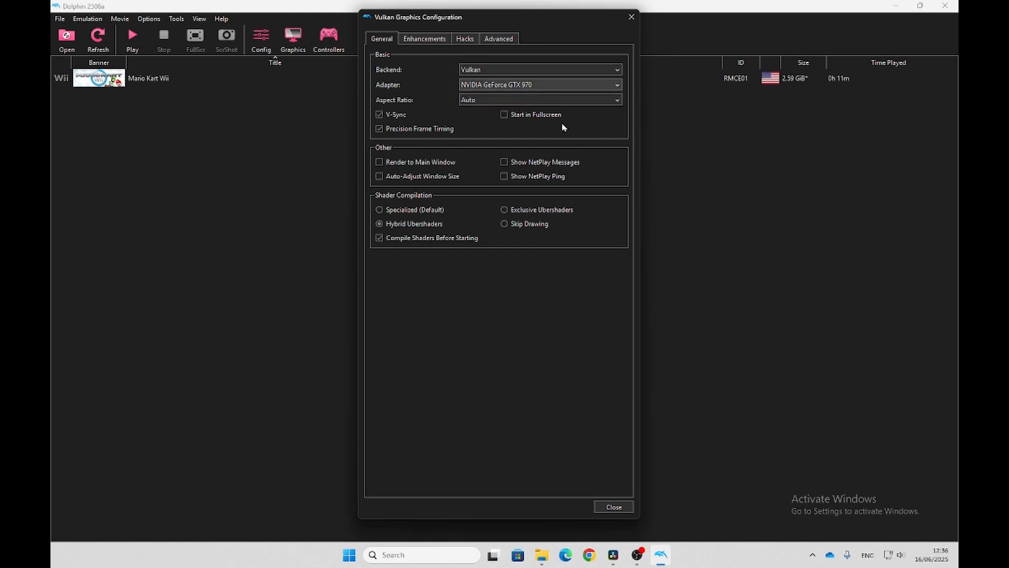
pyautogui.click(487, 101)
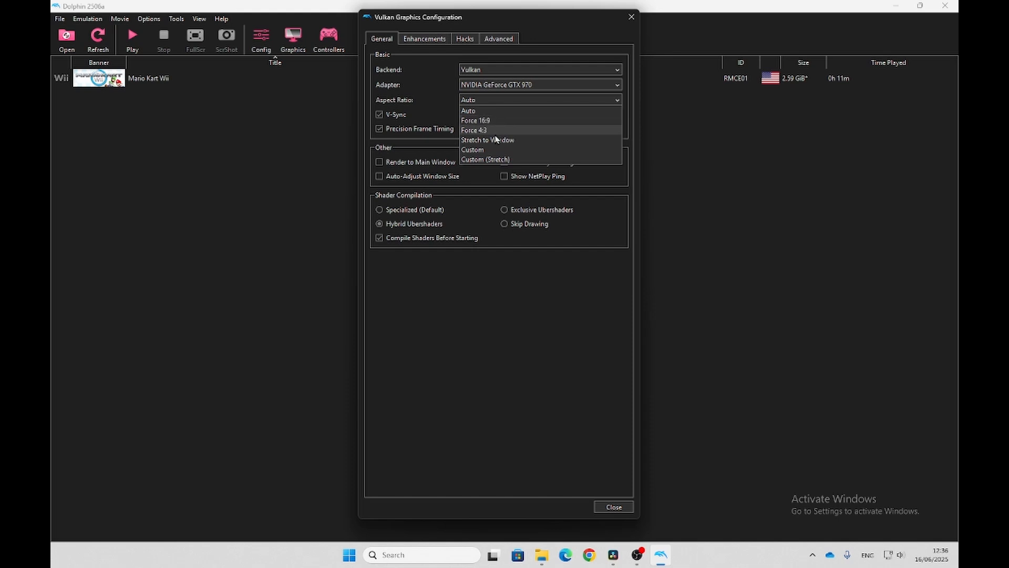
pyautogui.click(478, 102)
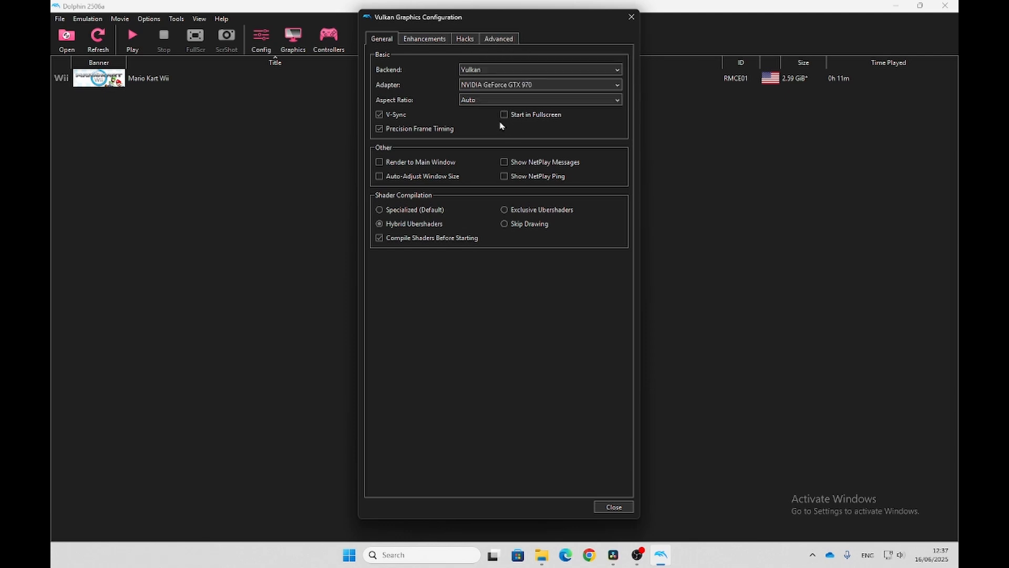
pyautogui.moveTo(558, 123)
pyautogui.moveTo(412, 237)
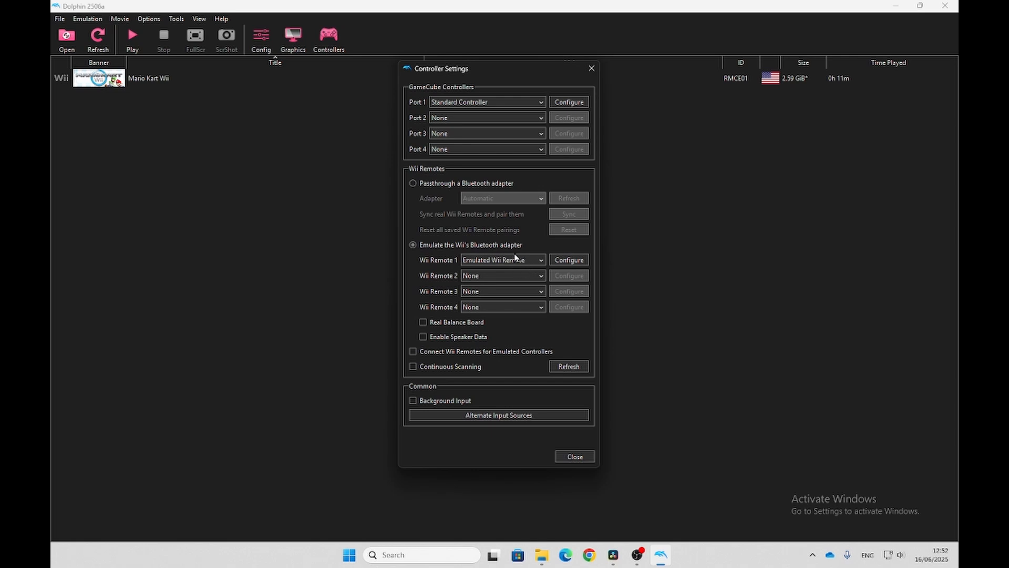
# Set Wii Remote 1 to Emulated Wii Remote and open its configuration.
pyautogui.click(496, 260)
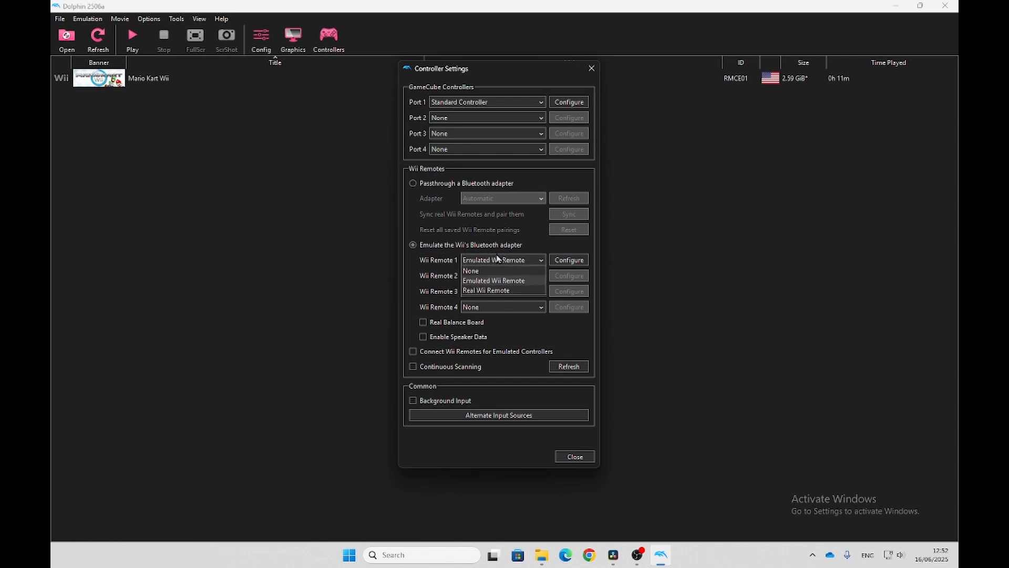
pyautogui.click(494, 281)
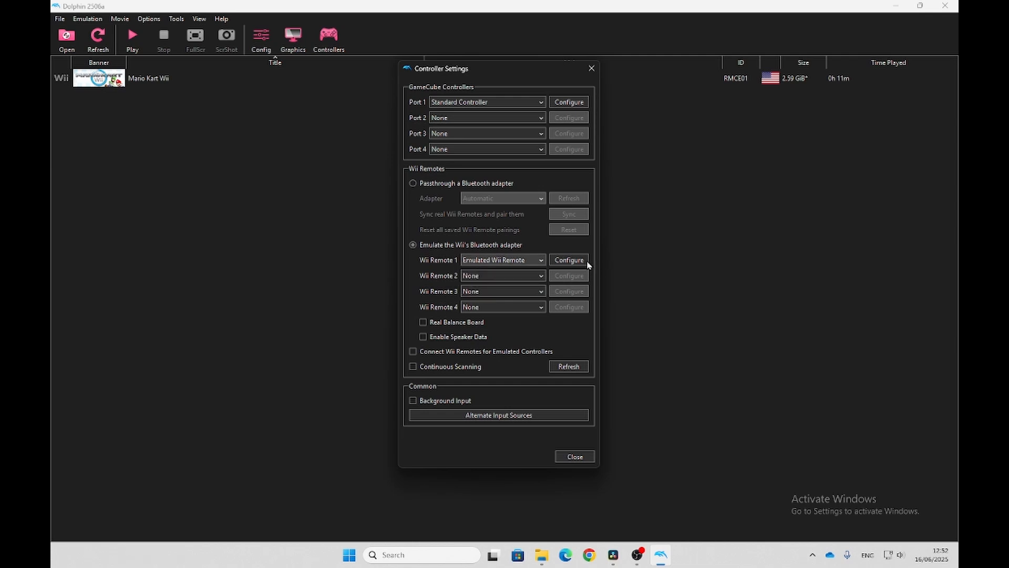
pyautogui.click(574, 261)
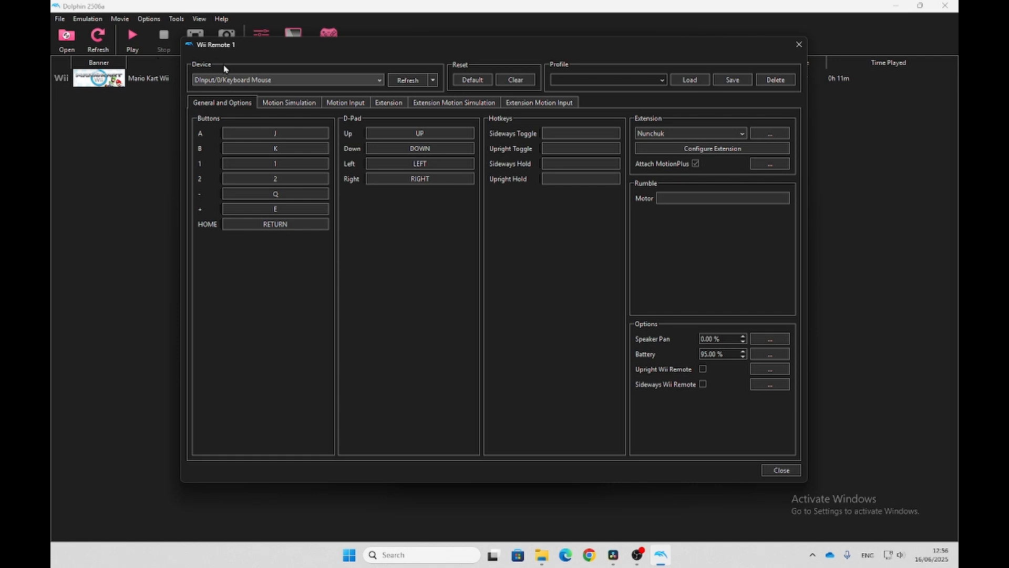
# Review the input devices, keeping DInput/0/Keyboard Mouse, and assign the J key to the remote's A button.
pyautogui.click(237, 79)
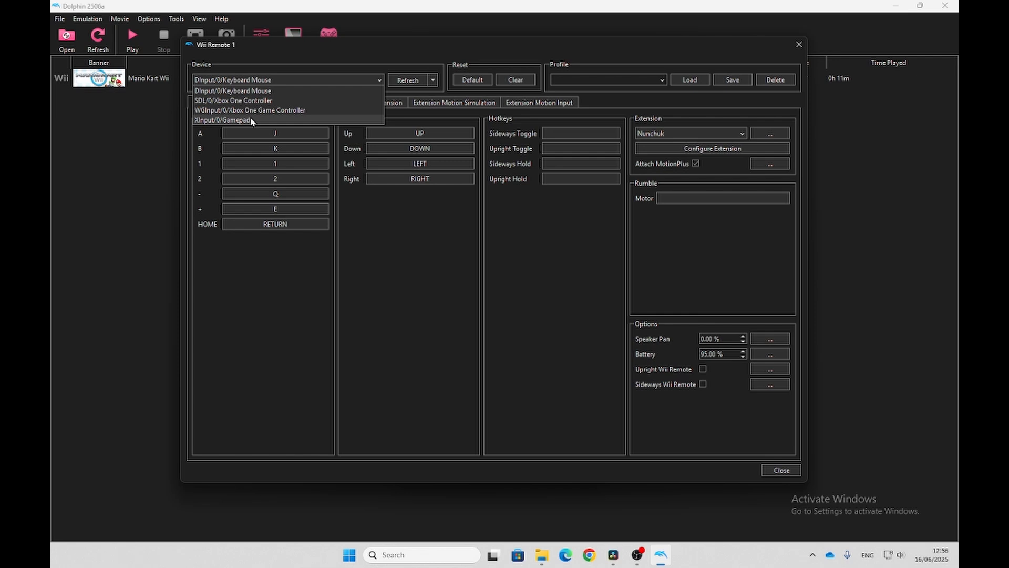
pyautogui.click(265, 81)
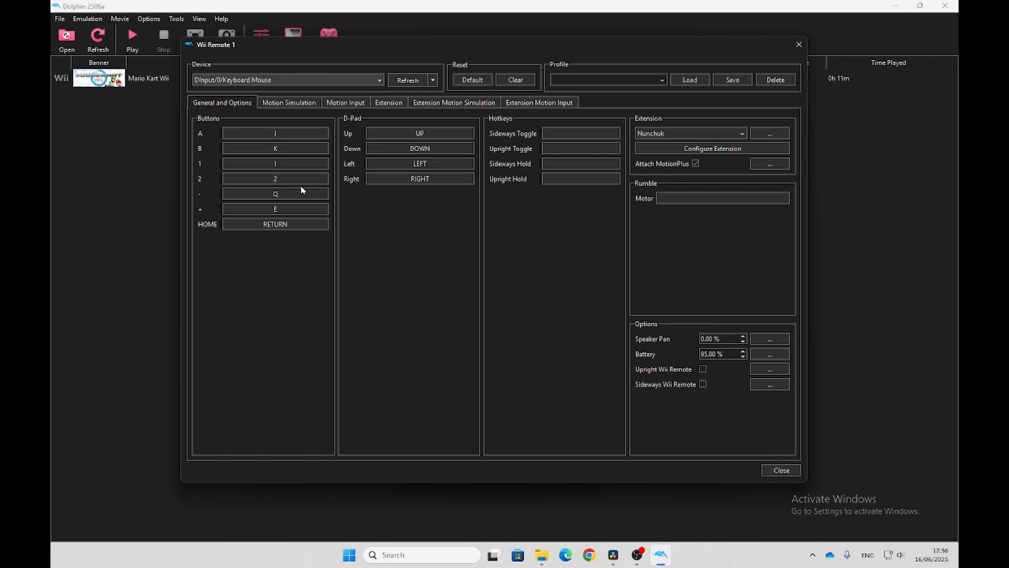
pyautogui.click(282, 133)
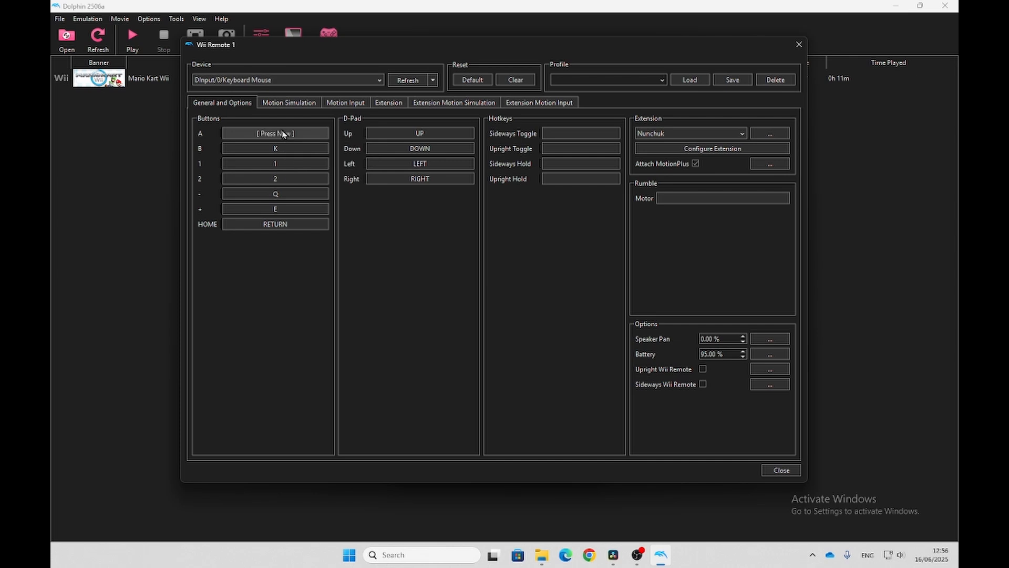
pyautogui.press('j')
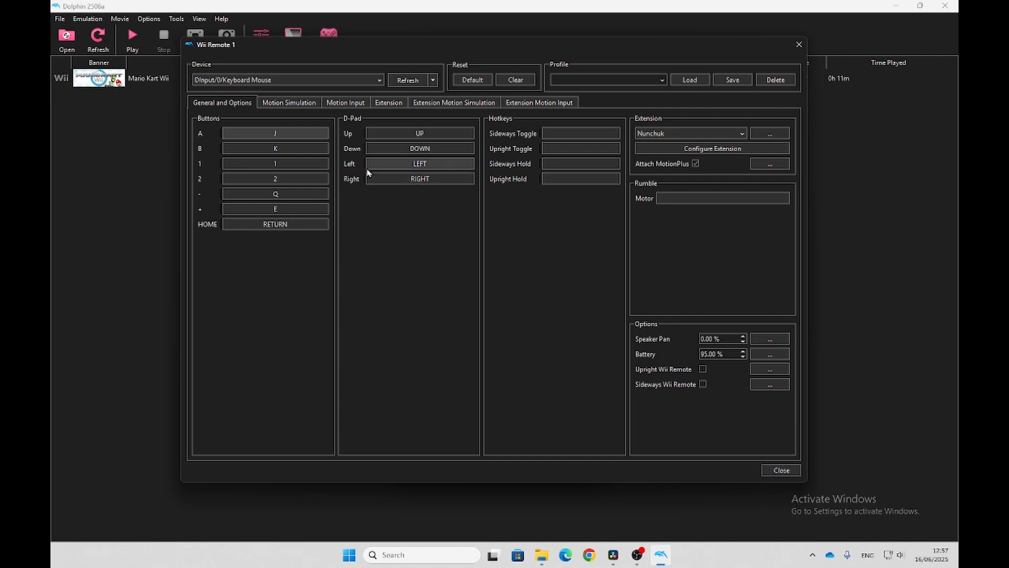
# Examine the Motion Simulation bindings, test the shake input and return to the general remote options.
pyautogui.click(300, 109)
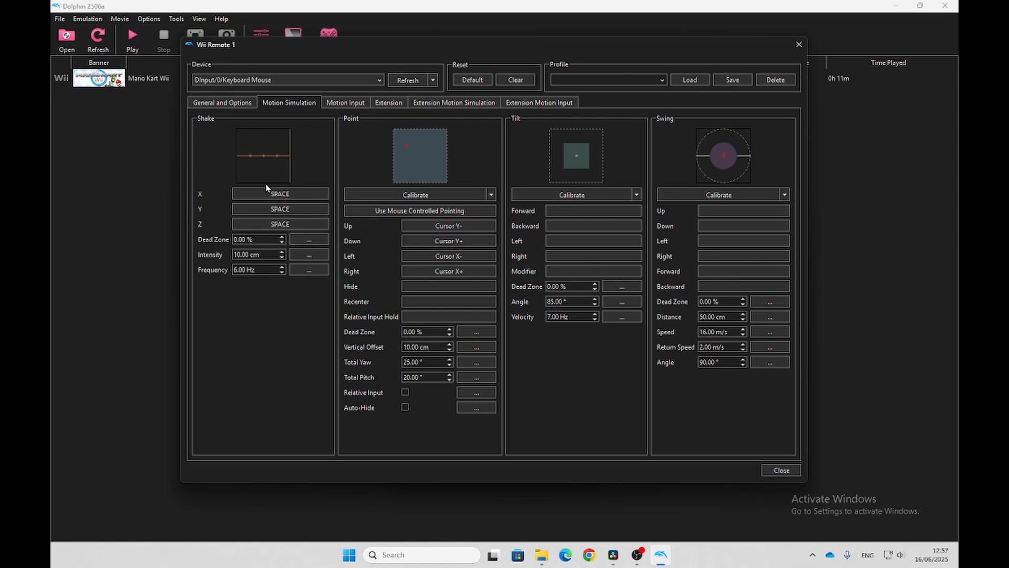
pyautogui.press('space')
pyautogui.click(234, 104)
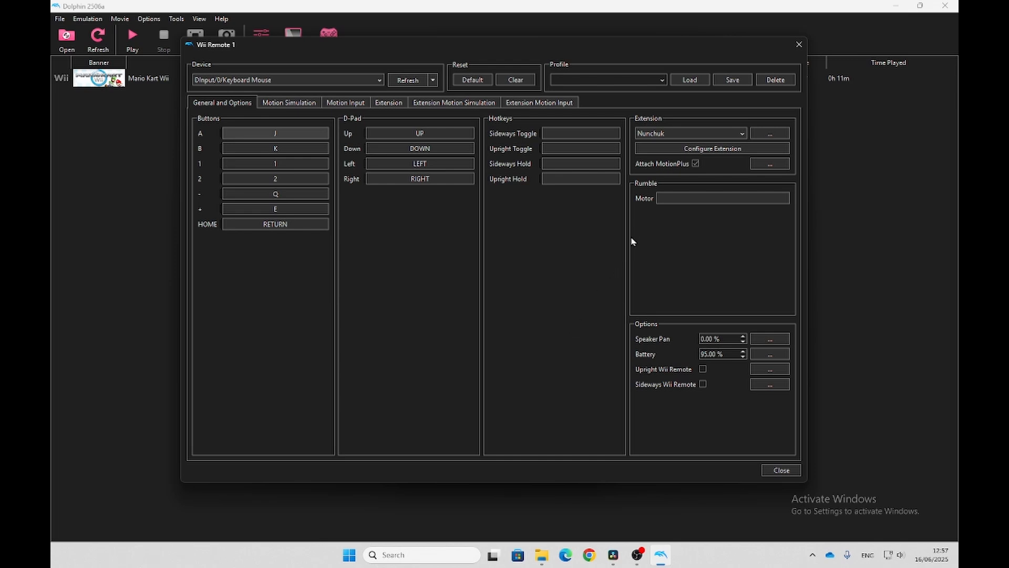
# Try None as the remote's extension, restore Nunchuk and review the other available extensions.
pyautogui.click(704, 135)
pyautogui.click(701, 143)
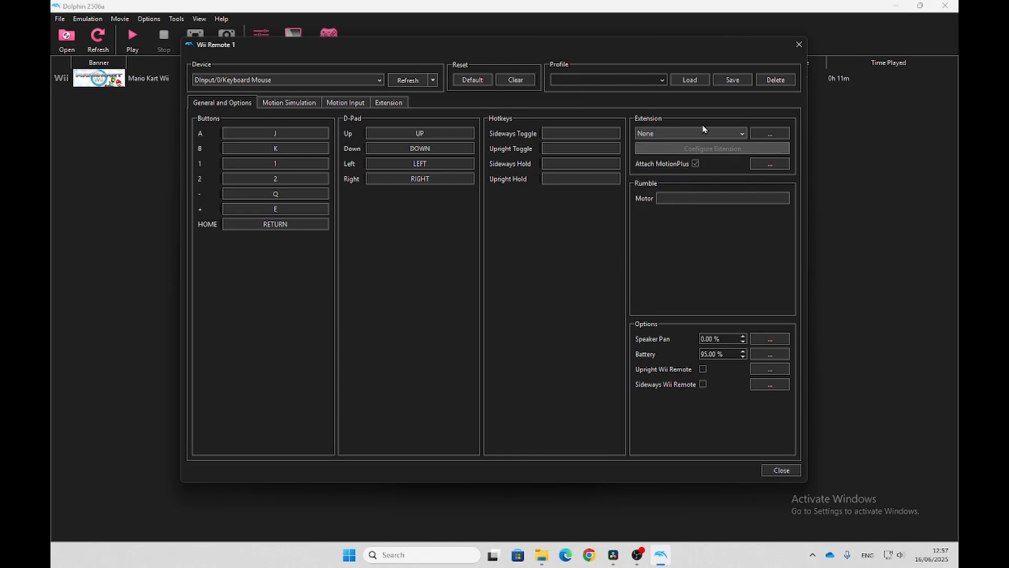
pyautogui.click(703, 131)
pyautogui.click(681, 154)
pyautogui.click(685, 133)
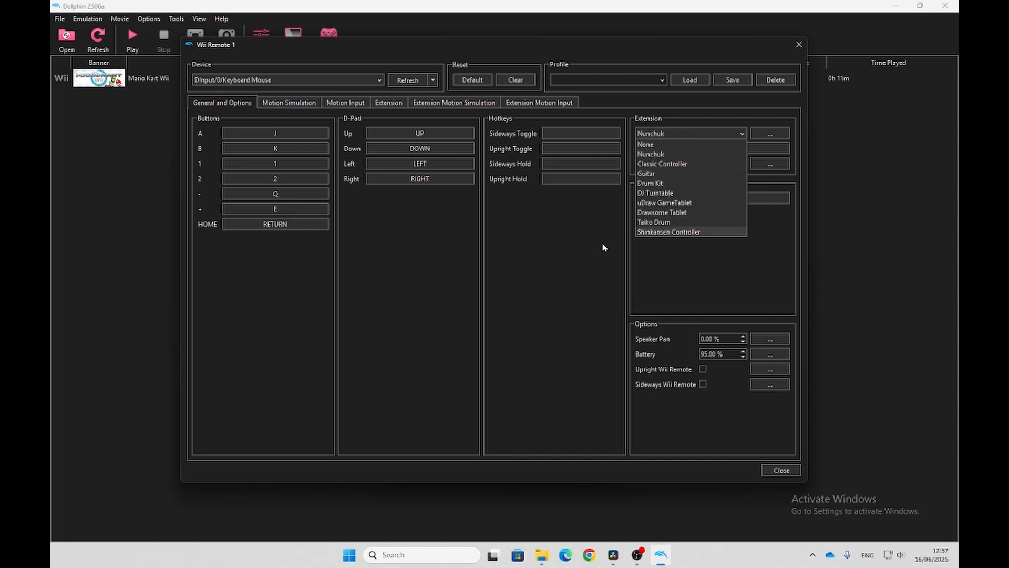
pyautogui.click(685, 134)
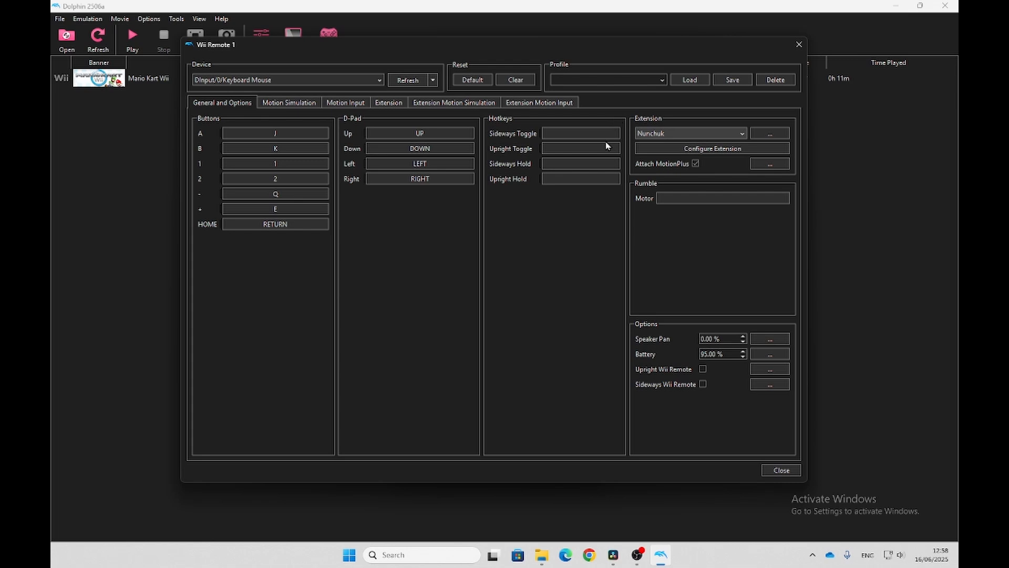
# Load the tangentbord profile and enter test as the name for a new profile.
pyautogui.click(661, 84)
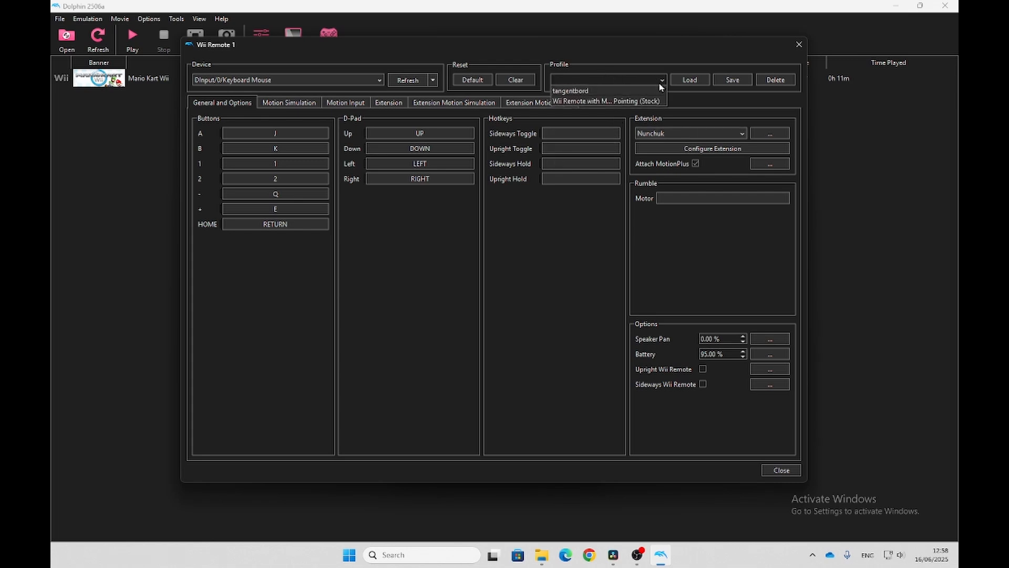
pyautogui.click(599, 91)
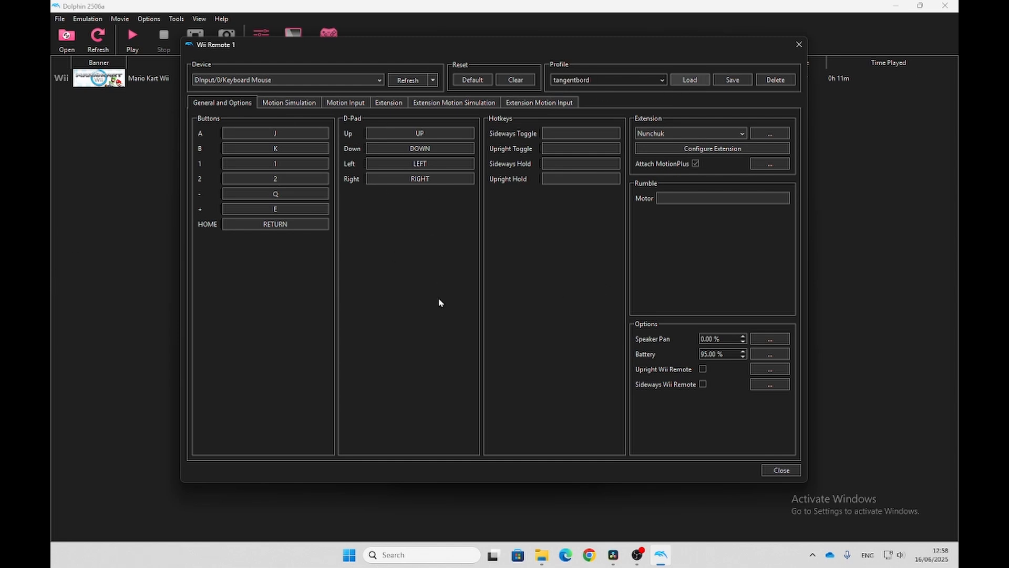
pyautogui.click(625, 79)
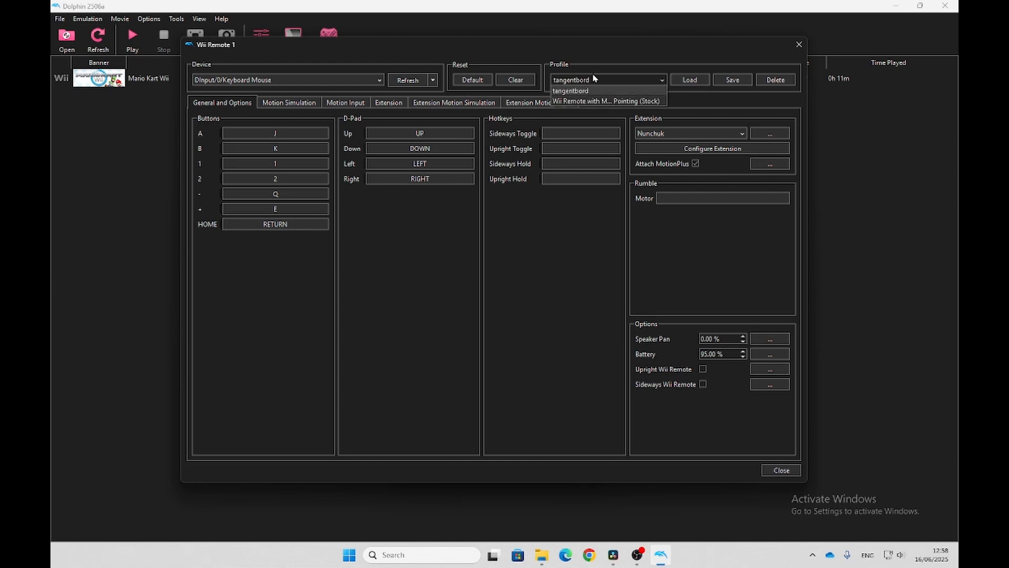
pyautogui.click(600, 80)
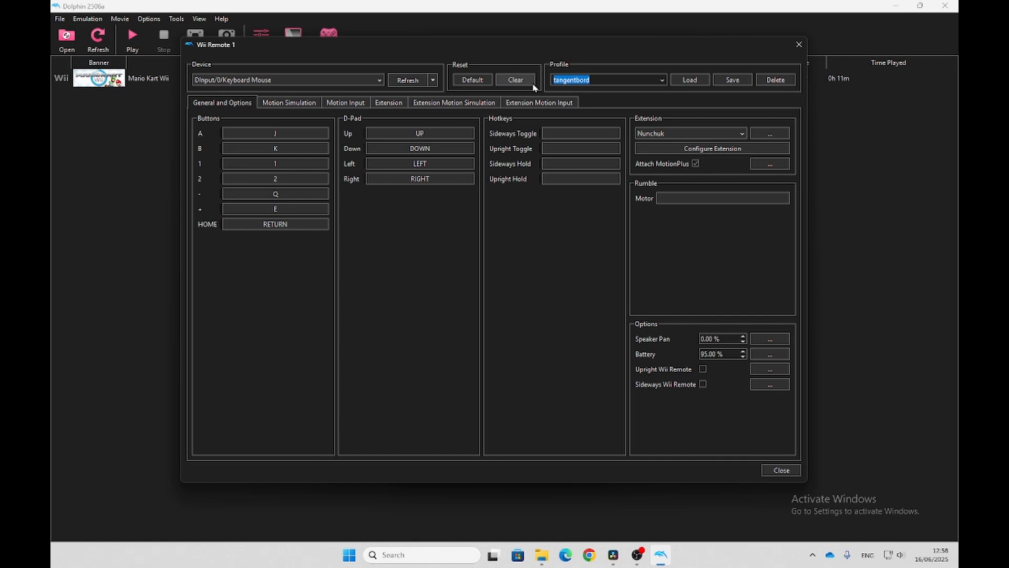
pyautogui.write('test')
# Assign K to the A and B buttons, H to 1 and F to 2, and save the bindings as the test profile.
pyautogui.click(269, 134)
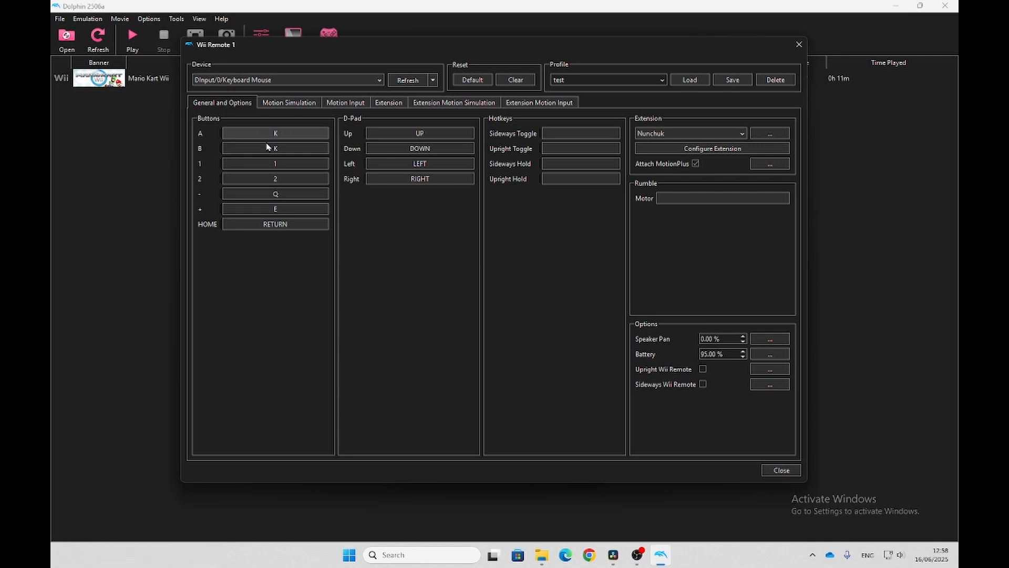
pyautogui.press('k')
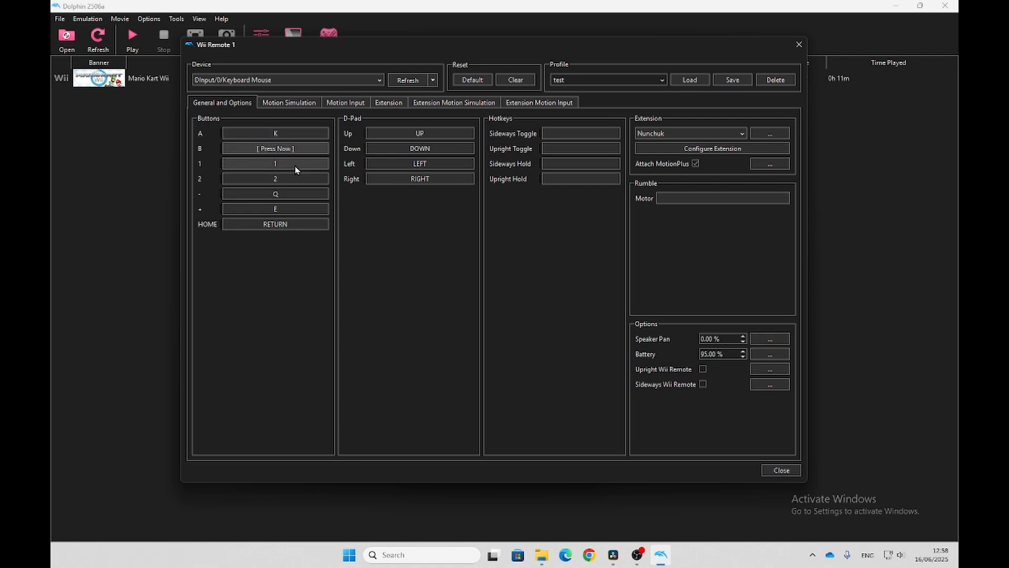
pyautogui.press('k')
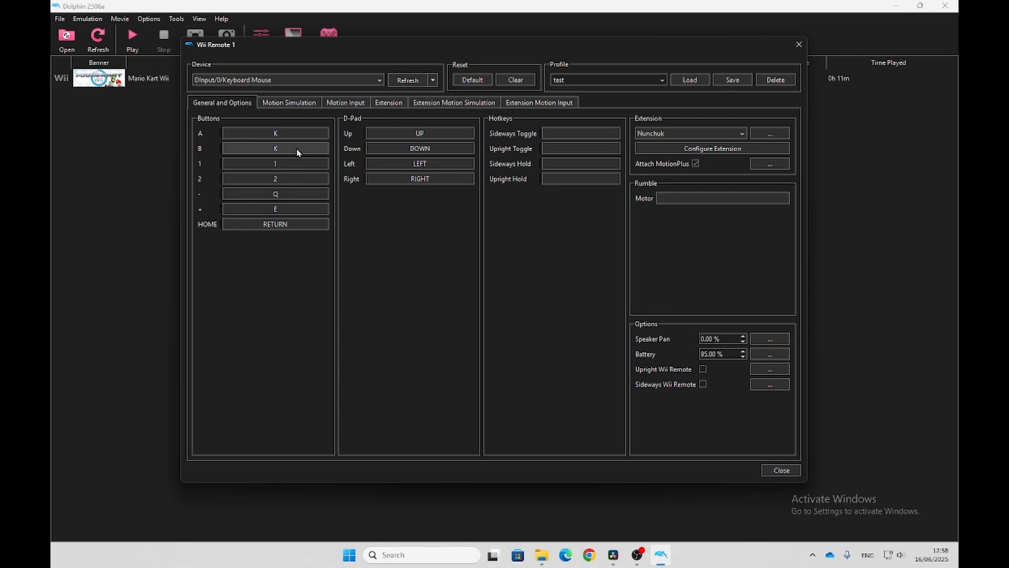
pyautogui.click(296, 164)
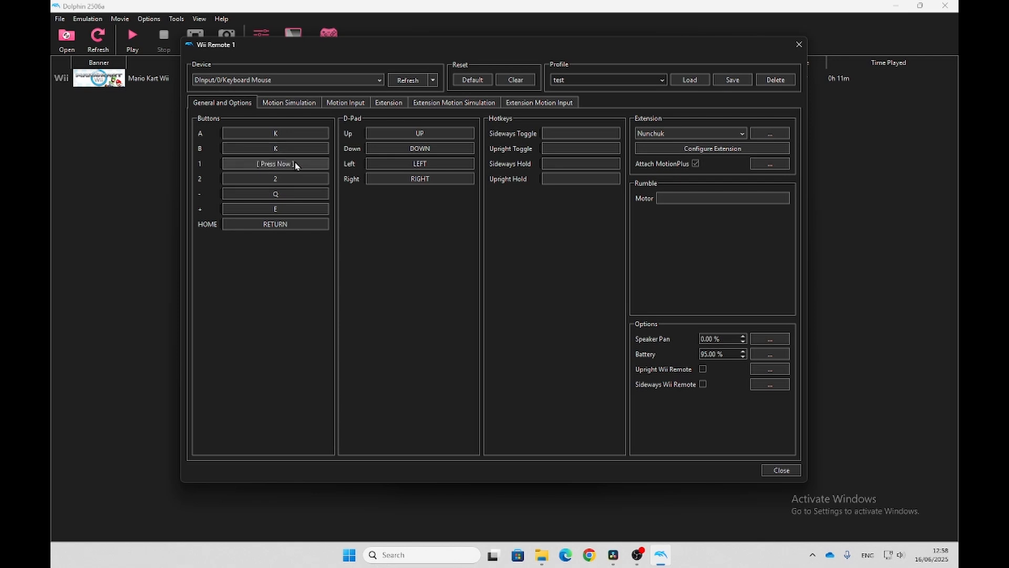
pyautogui.press('h')
pyautogui.click(299, 183)
pyautogui.press('f')
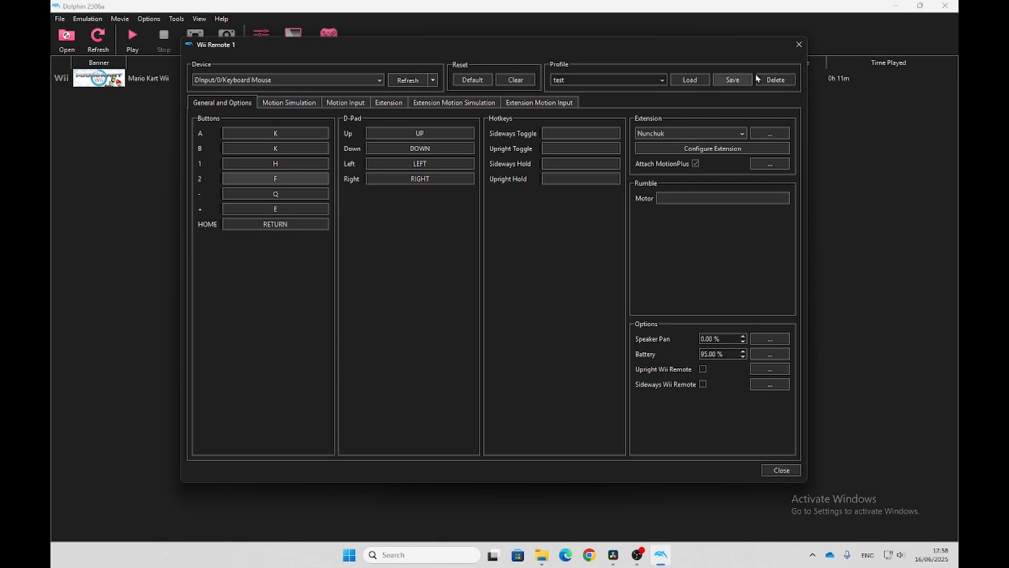
pyautogui.click(730, 81)
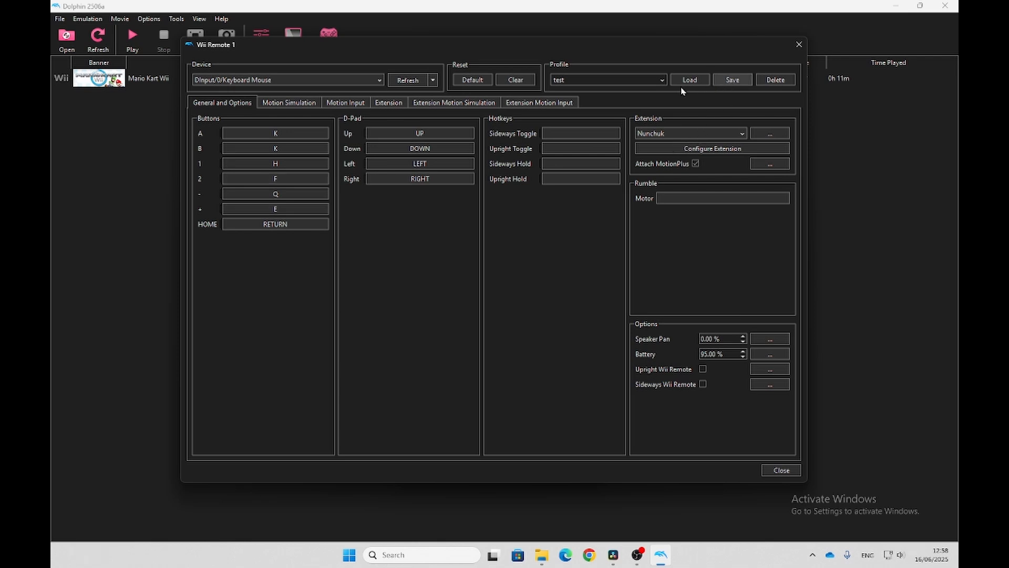
# Load the tangentbord profile, switch back to the test profile and assign H to the 1 button again.
pyautogui.click(662, 82)
pyautogui.click(646, 93)
pyautogui.click(661, 83)
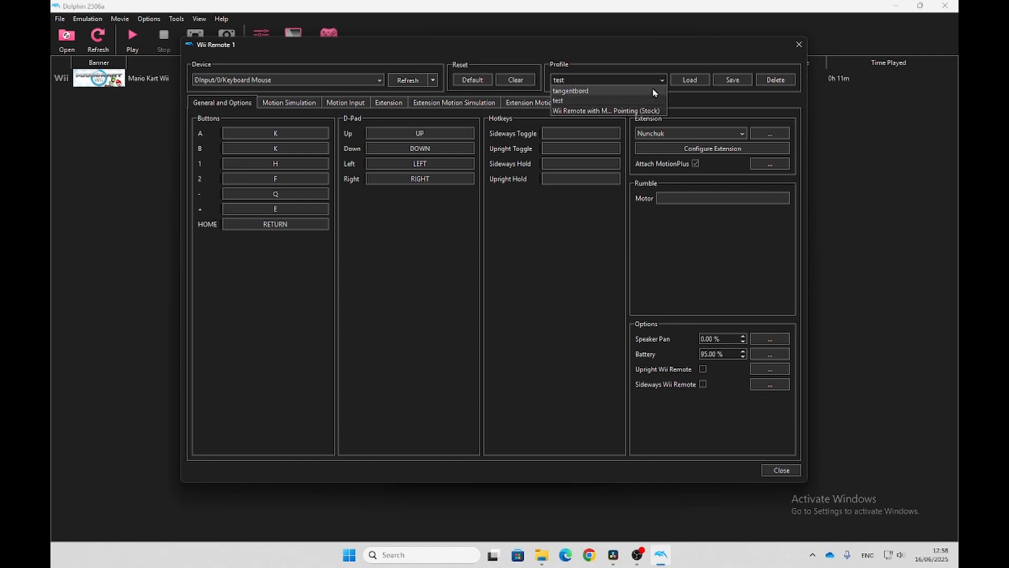
pyautogui.click(649, 91)
pyautogui.click(679, 82)
pyautogui.click(662, 81)
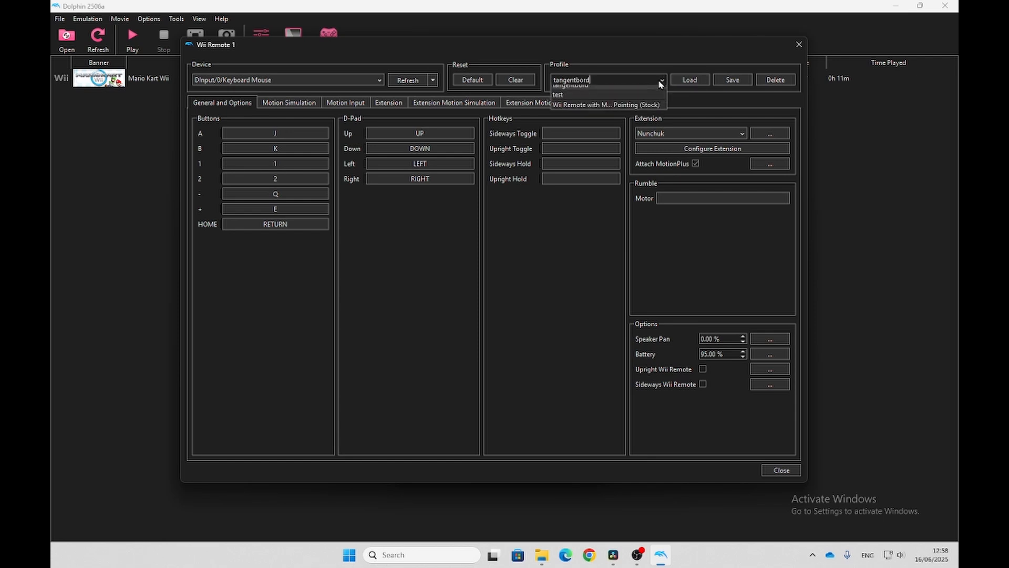
pyautogui.click(635, 101)
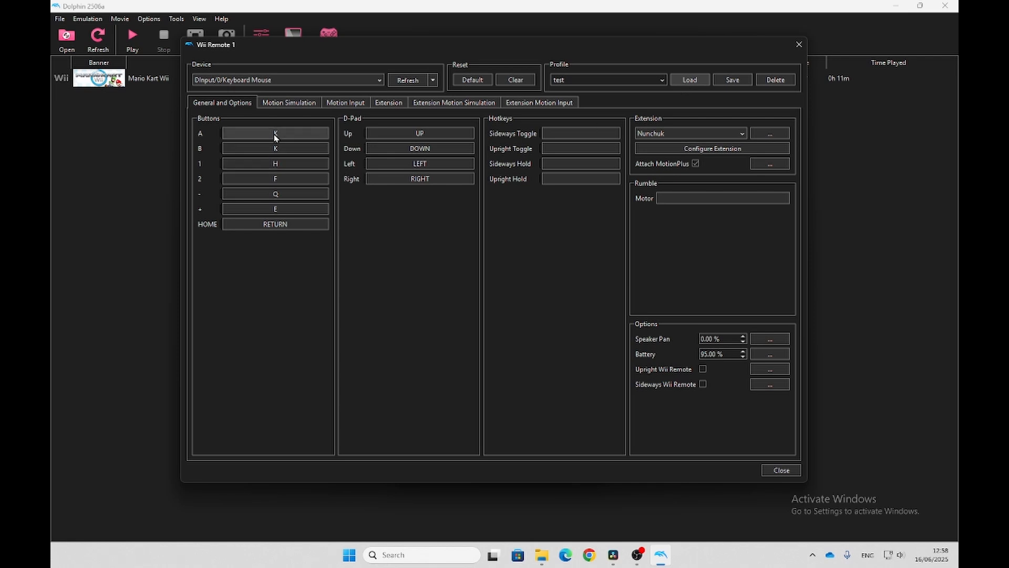
pyautogui.click(274, 164)
pyautogui.press('h')
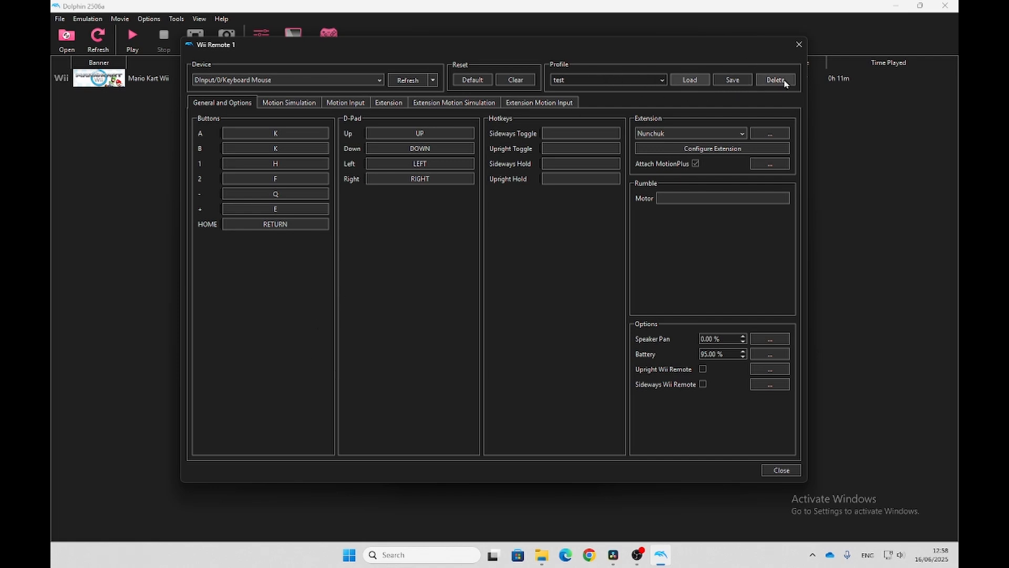
# Delete the test controller profile and check the list of remaining profiles.
pyautogui.click(592, 82)
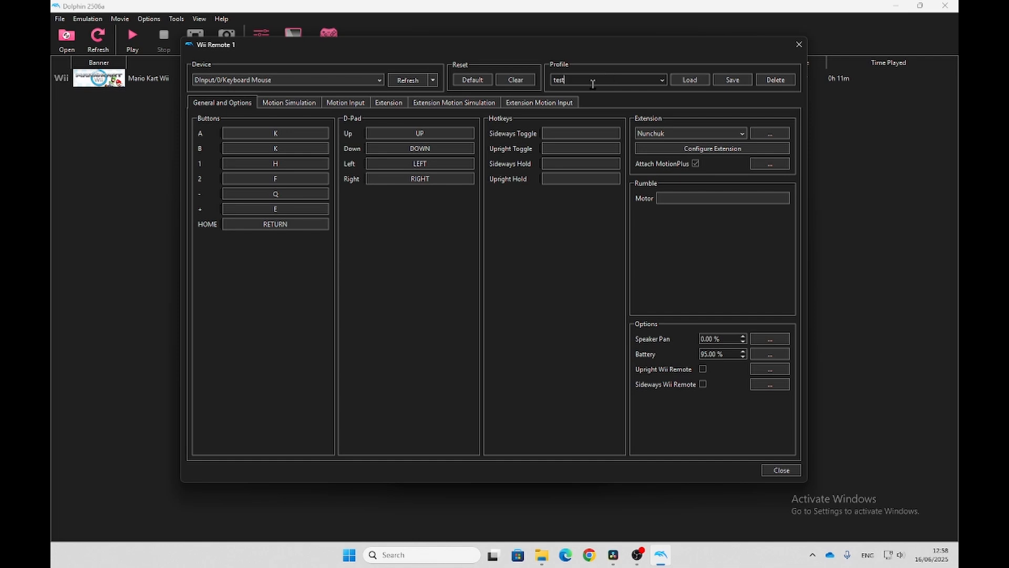
pyautogui.click(788, 80)
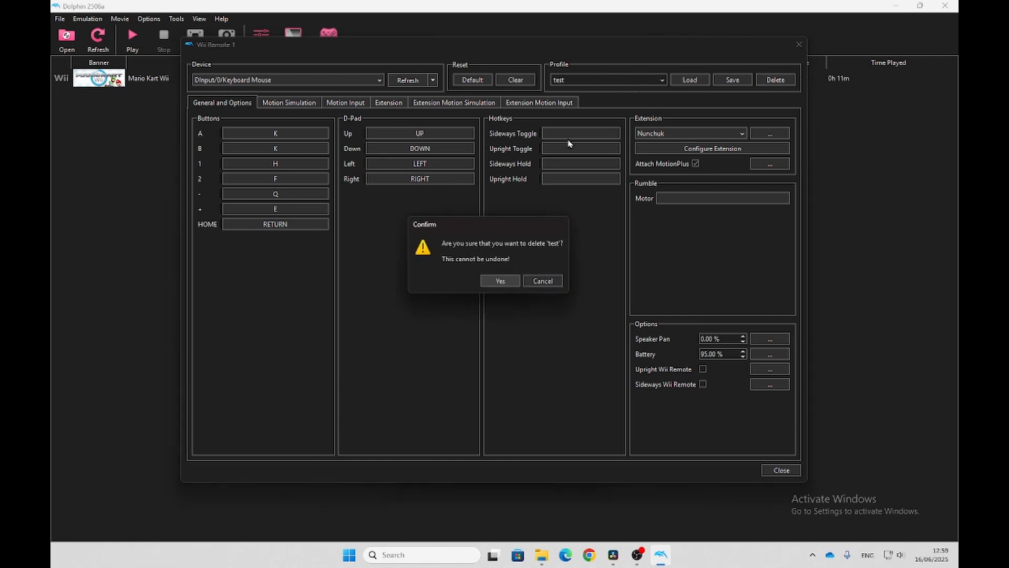
pyautogui.click(500, 284)
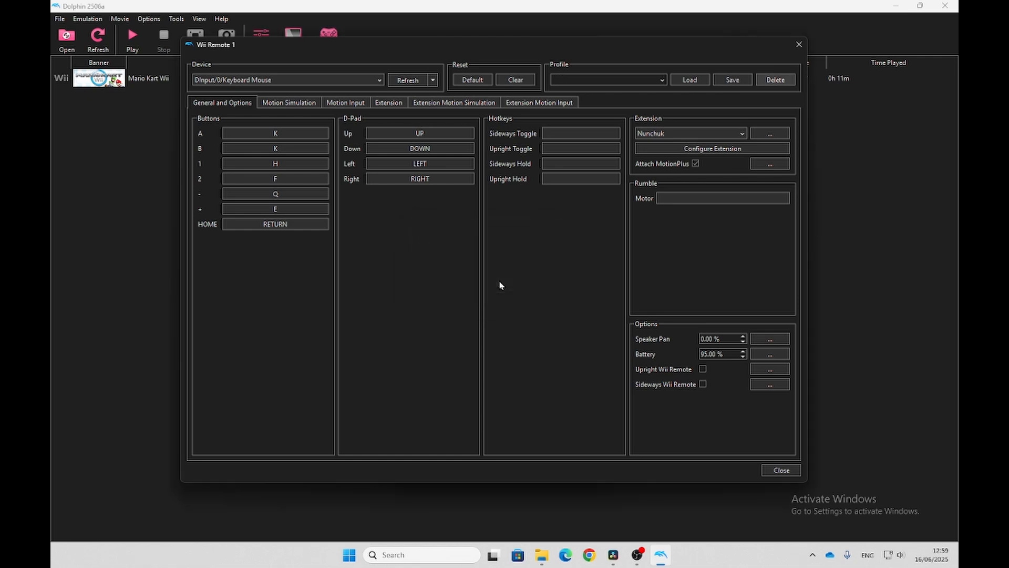
pyautogui.click(661, 83)
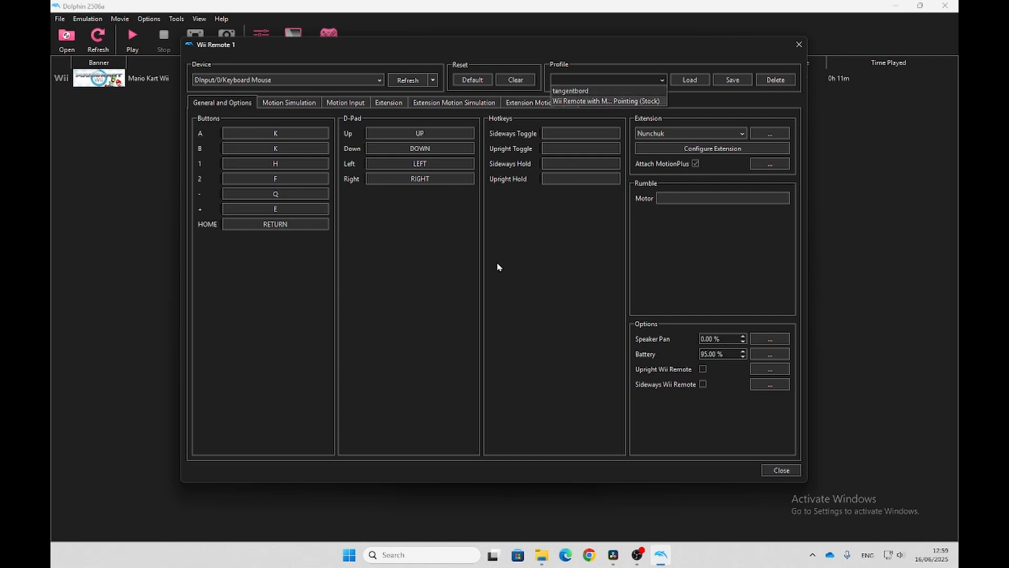
pyautogui.press('Escape')
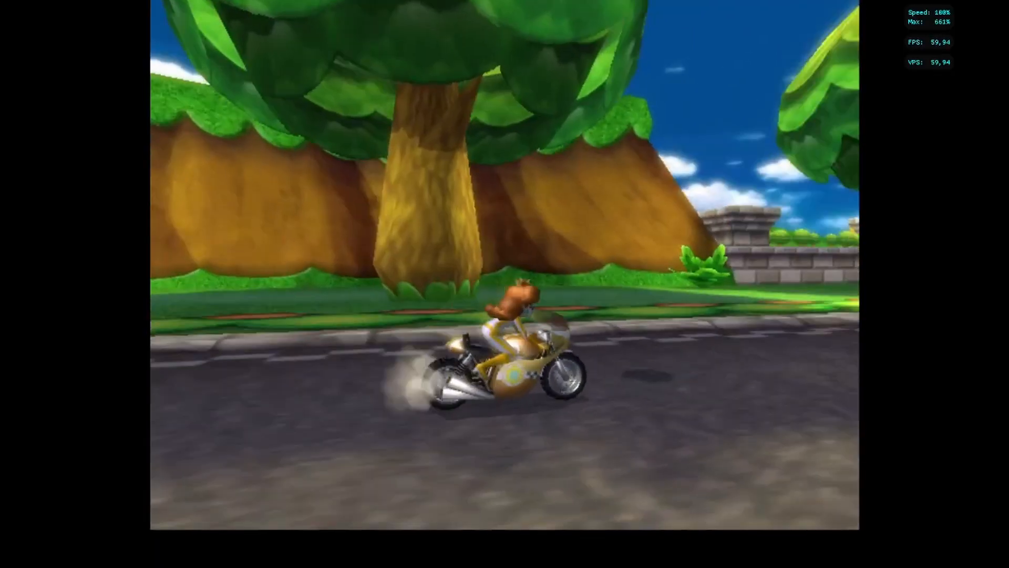